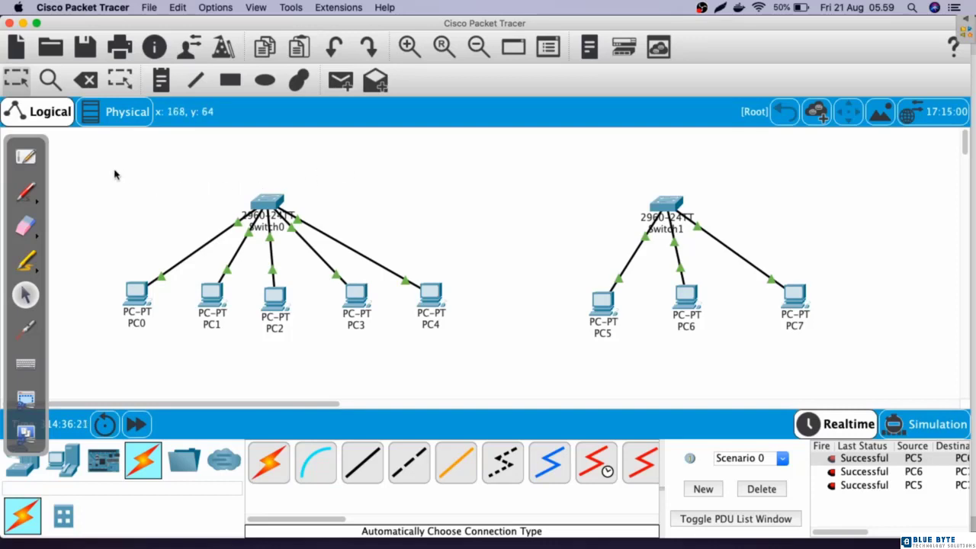
Select Switch0 with PC0–PC4, then Switch1 with PC5 and PC6, on the canvas.
{"action": "left_click_drag", "start_coordinate": [114, 174], "coordinate": [483, 340]}
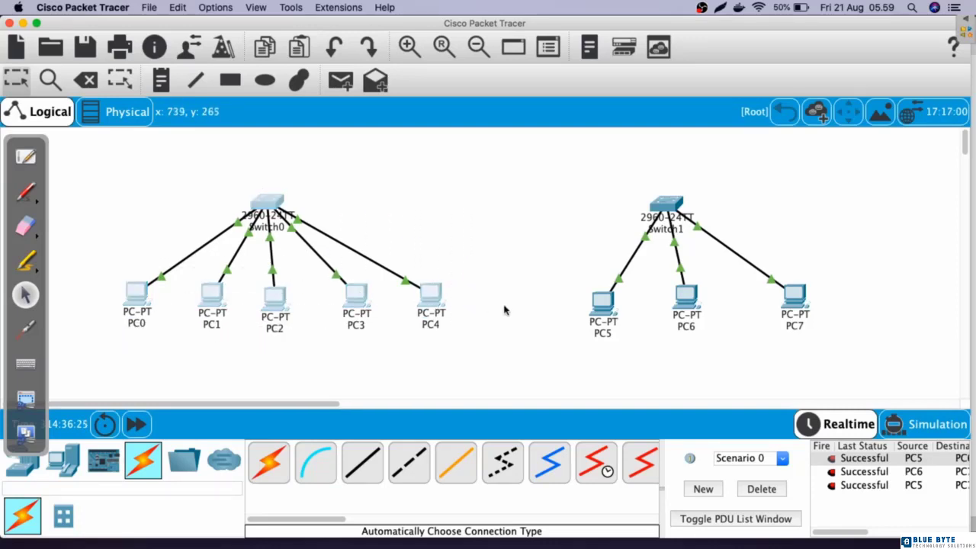
{"action": "left_click_drag", "start_coordinate": [569, 162], "coordinate": [824, 372]}
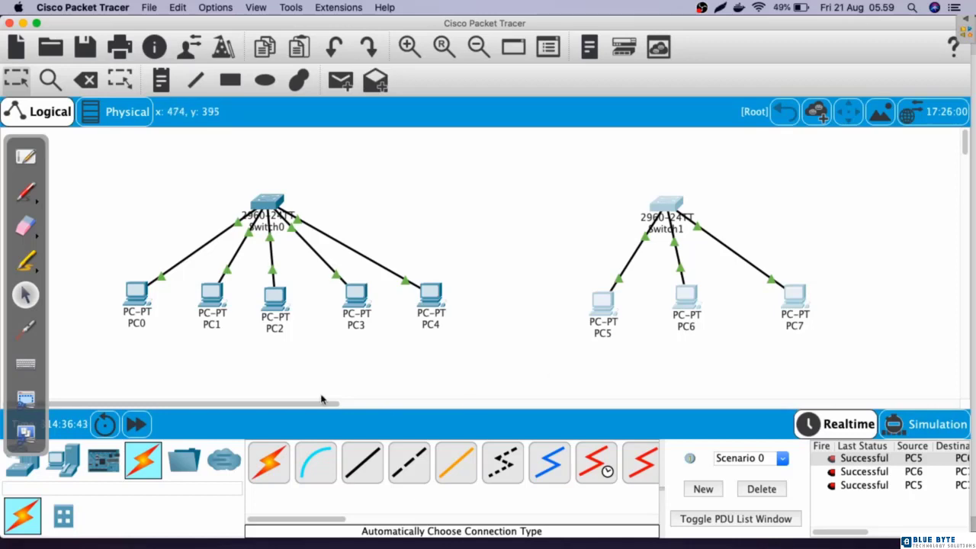
Place a 2811 router between Switch0 and Switch1, nudged slightly higher.
{"action": "left_click", "coordinate": [23, 475]}
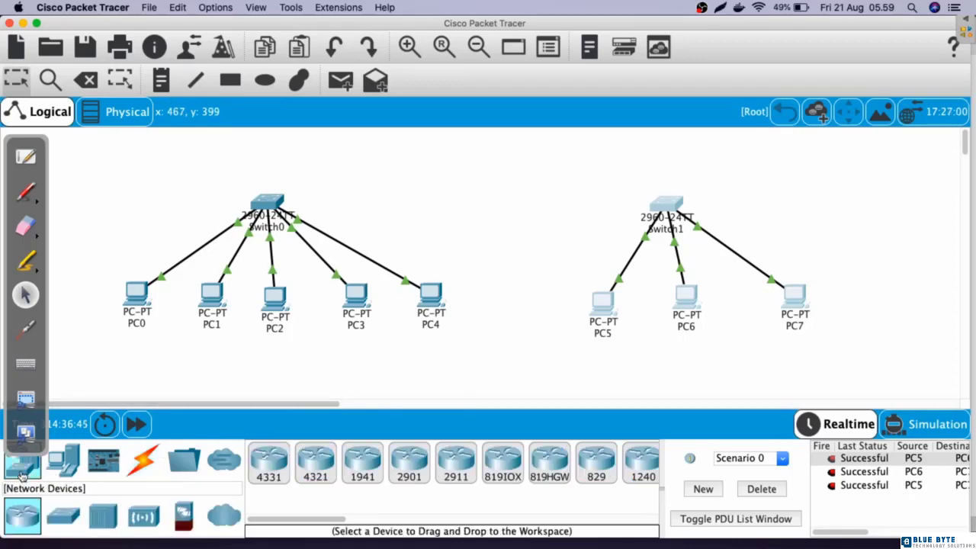
{"action": "left_click_drag", "start_coordinate": [33, 130], "coordinate": [41, 95]}
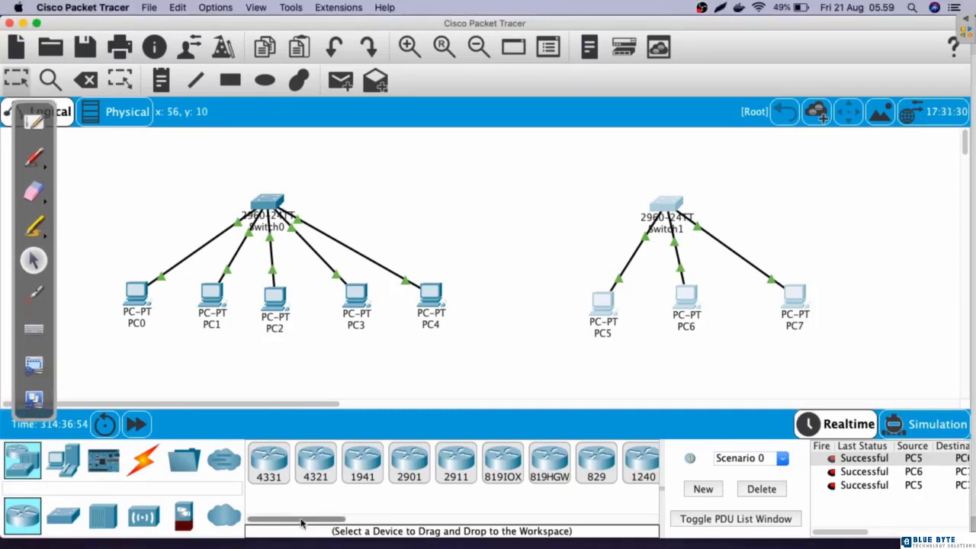
{"action": "left_click_drag", "start_coordinate": [302, 523], "coordinate": [416, 515]}
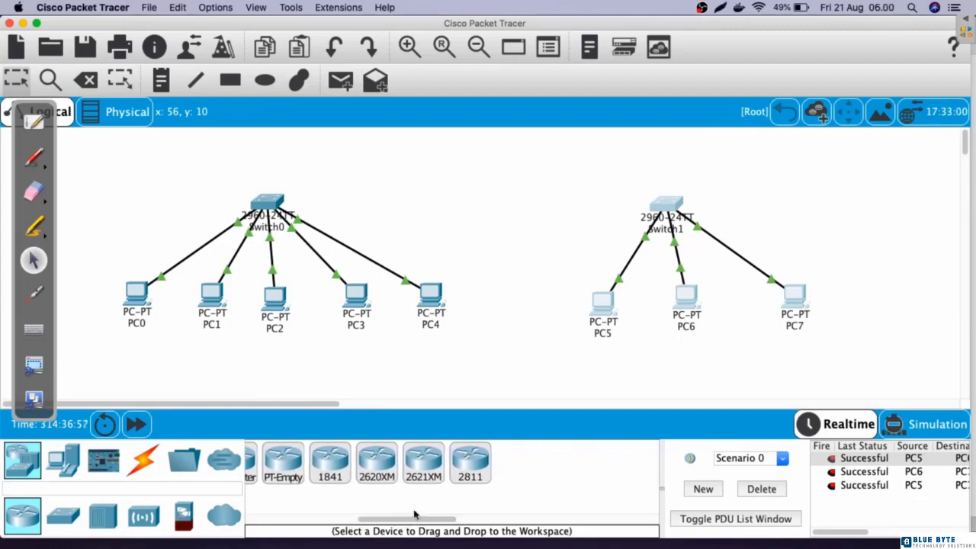
{"action": "left_click", "coordinate": [470, 462]}
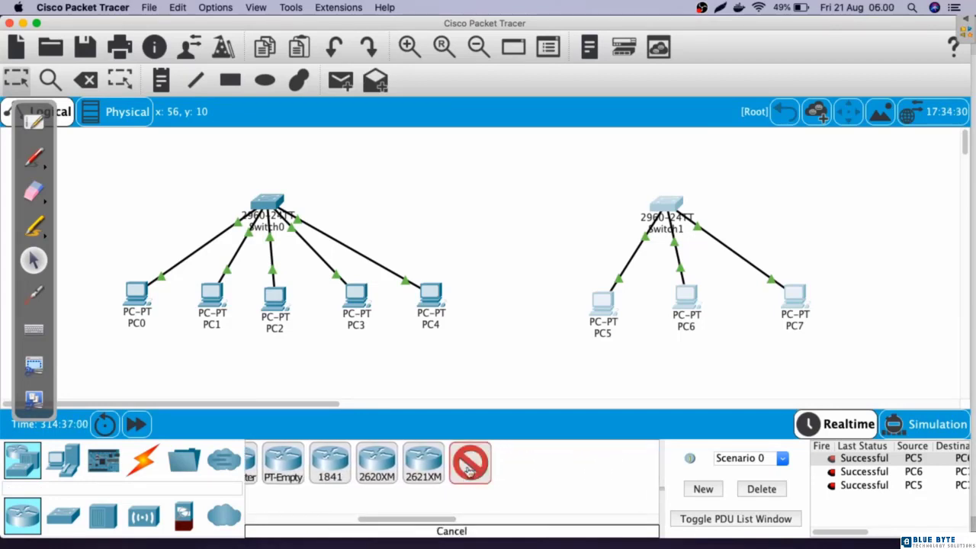
{"action": "left_click", "coordinate": [472, 178]}
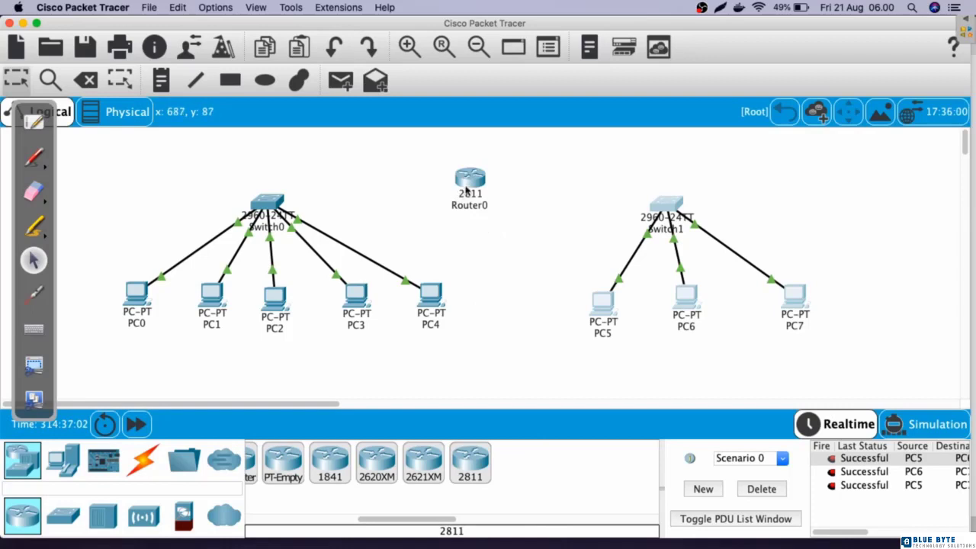
{"action": "left_click_drag", "start_coordinate": [466, 188], "coordinate": [465, 176]}
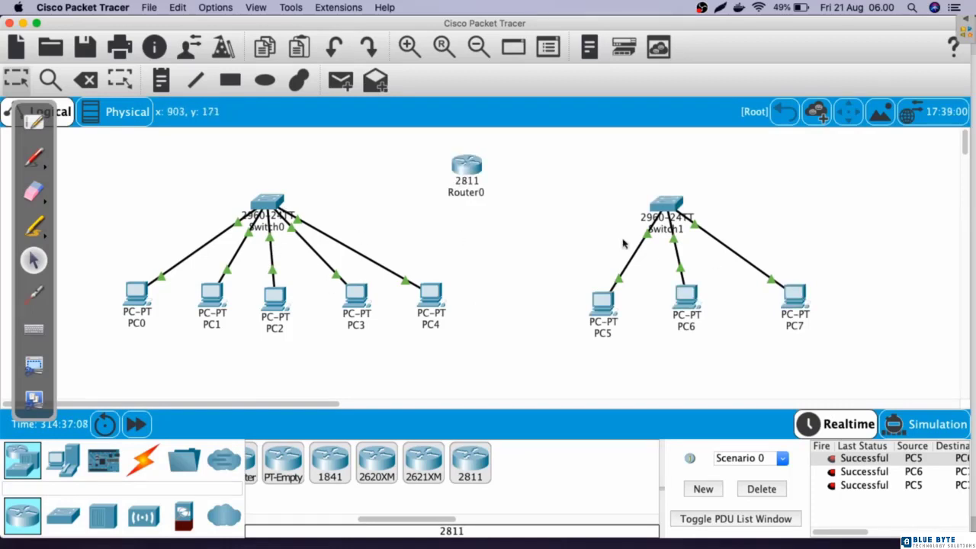
Link Switch0 and then Switch1 to Router0 with automatically chosen cables.
{"action": "left_click", "coordinate": [143, 460]}
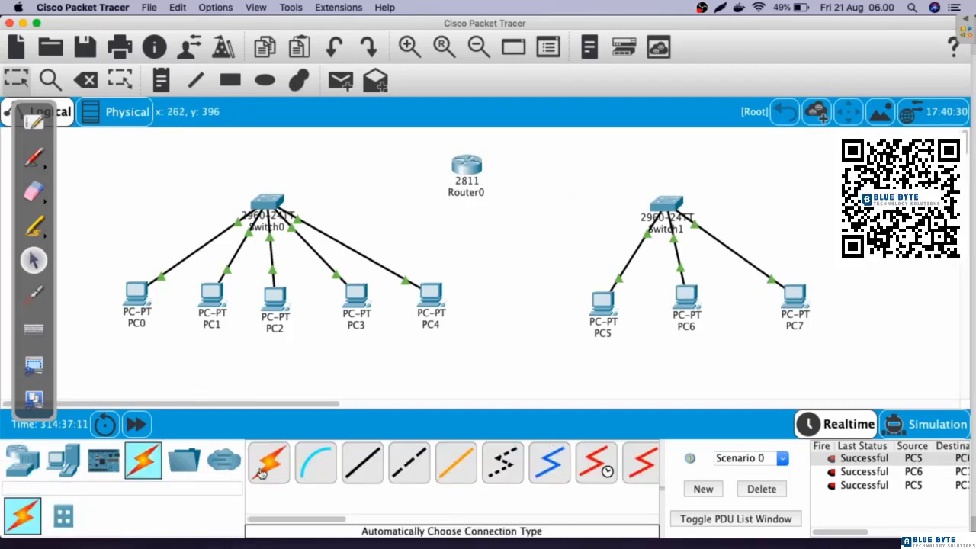
{"action": "left_click", "coordinate": [260, 473]}
{"action": "left_click", "coordinate": [269, 203]}
{"action": "left_click", "coordinate": [466, 169]}
{"action": "left_click", "coordinate": [268, 463]}
{"action": "left_click", "coordinate": [667, 206]}
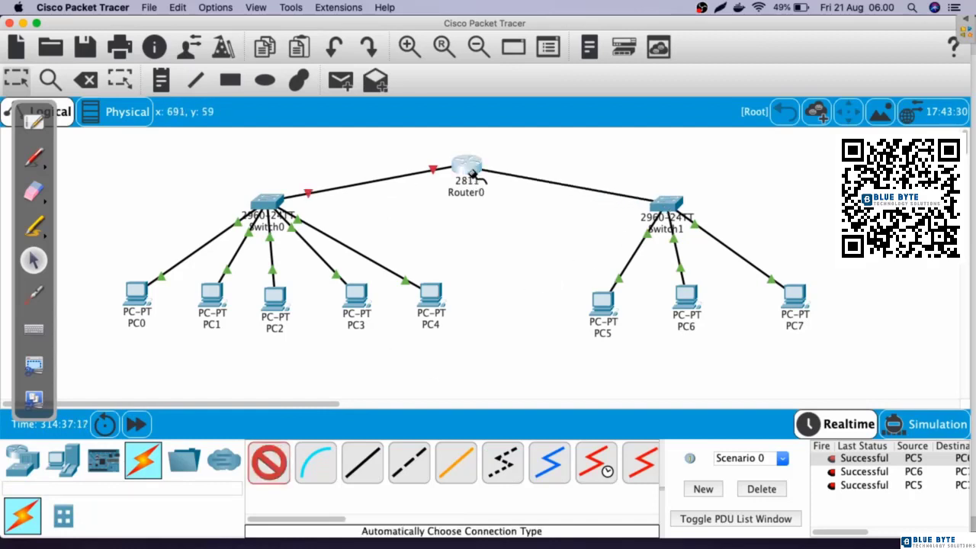
{"action": "left_click", "coordinate": [473, 172]}
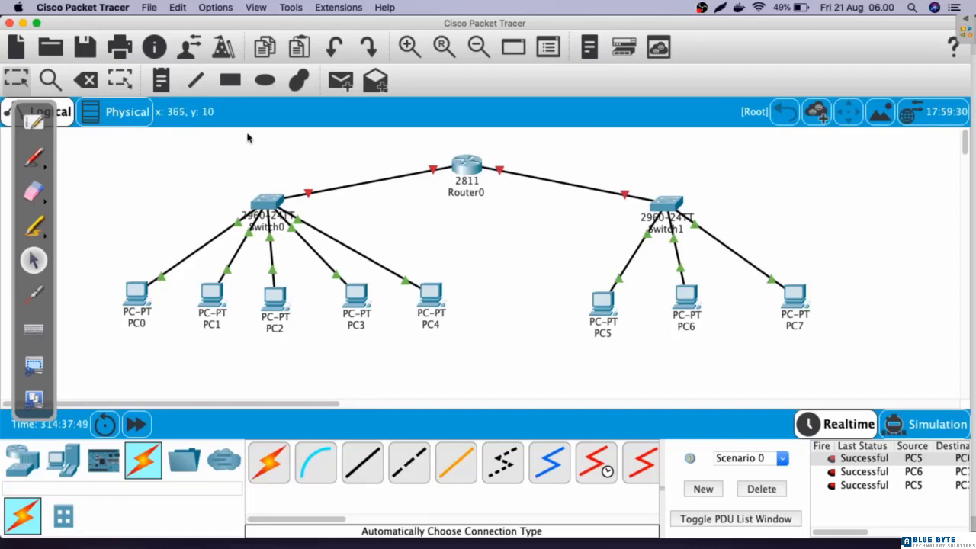
Turn on Always Show Port Labels in Logical Workspace under Preferences > Interface.
{"action": "left_click", "coordinate": [111, 9]}
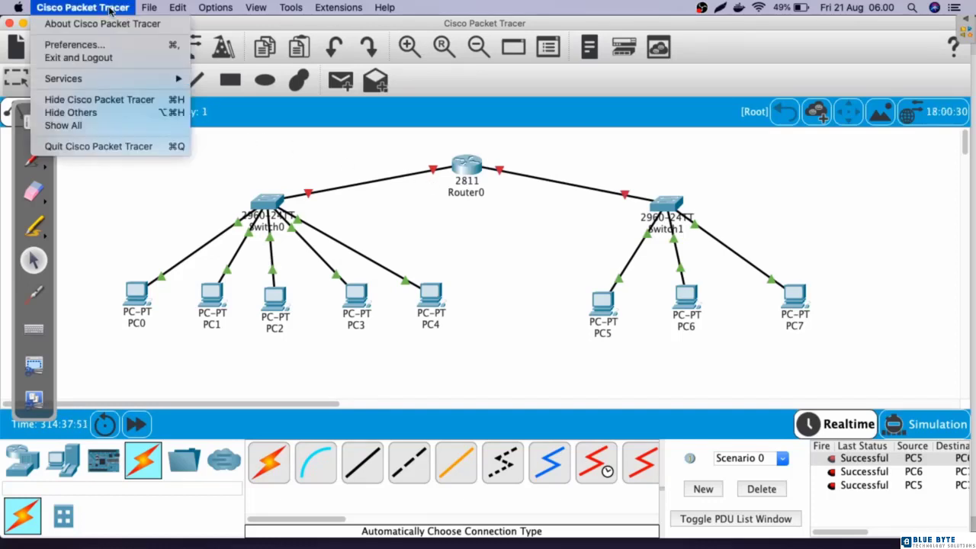
{"action": "left_click", "coordinate": [126, 49]}
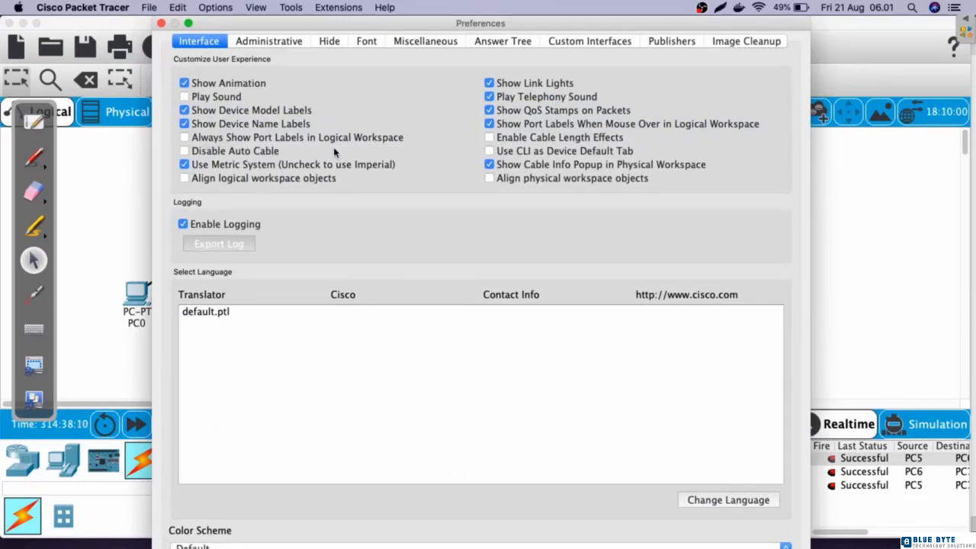
{"action": "left_click", "coordinate": [184, 137]}
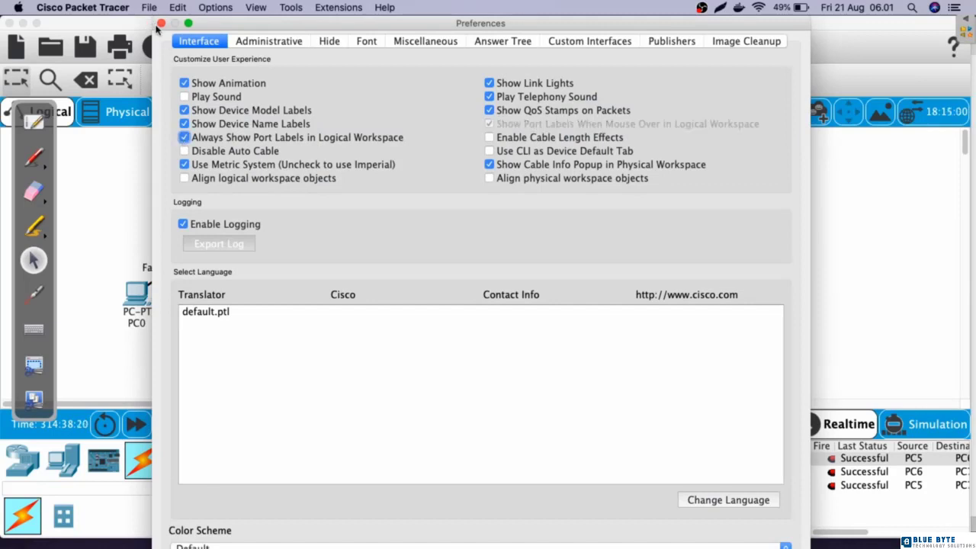
{"action": "left_click", "coordinate": [161, 24]}
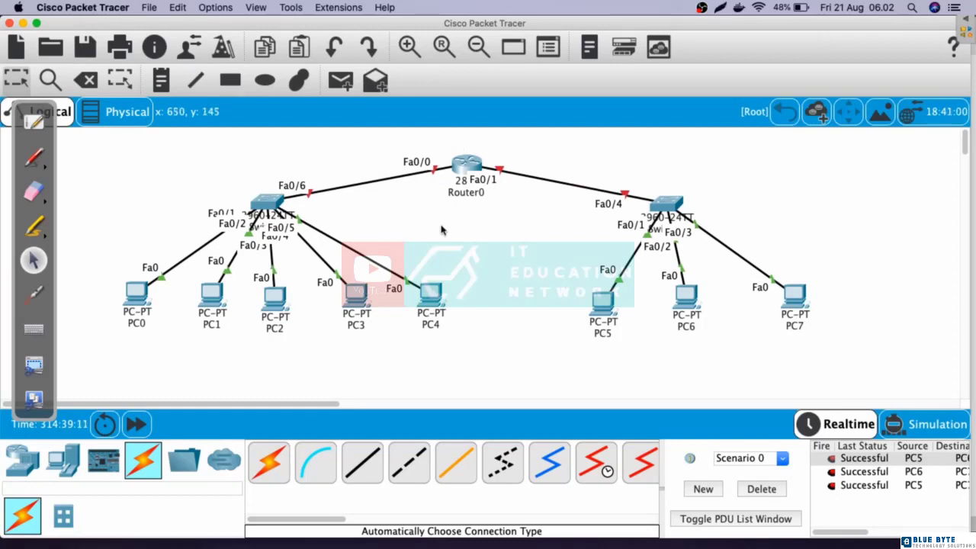
{"action": "left_click_drag", "start_coordinate": [440, 225], "coordinate": [248, 336]}
{"action": "left_click_drag", "start_coordinate": [538, 282], "coordinate": [846, 363]}
{"action": "left_click_drag", "start_coordinate": [473, 319], "coordinate": [64, 240]}
{"action": "left_click_drag", "start_coordinate": [390, 135], "coordinate": [449, 186]}
{"action": "left_click_drag", "start_coordinate": [504, 148], "coordinate": [506, 208]}
{"action": "left_click_drag", "start_coordinate": [565, 251], "coordinate": [784, 335]}
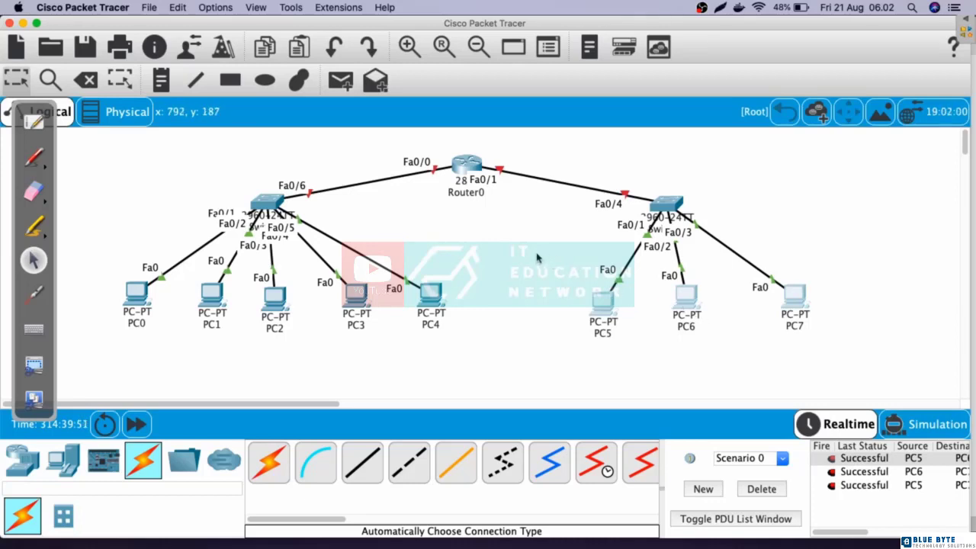
Check the 31 broadcast value in the subnet notes, then return to Packet Tracer.
{"action": "key", "text": "super+Tab"}
{"action": "key", "text": "super+Tab"}
{"action": "key", "text": "super+Tab"}
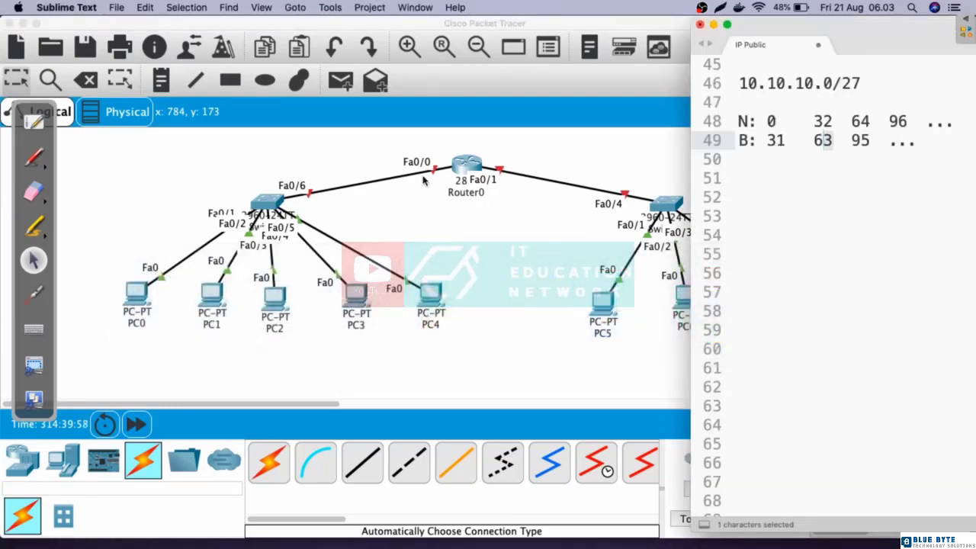
{"action": "double_click", "coordinate": [768, 141]}
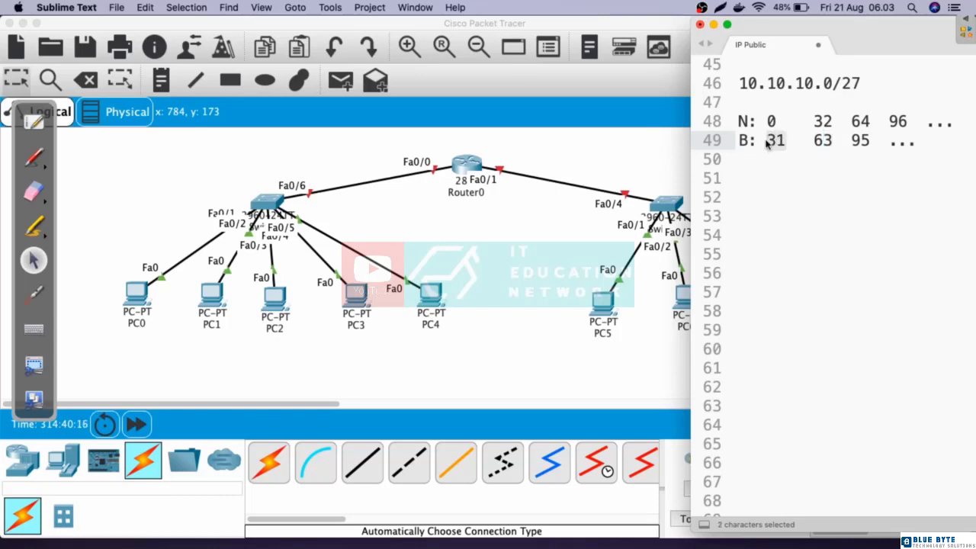
{"action": "left_click", "coordinate": [462, 166]}
Open Router0's FastEthernet0/0 configuration and switch the port on.
{"action": "left_click", "coordinate": [462, 167]}
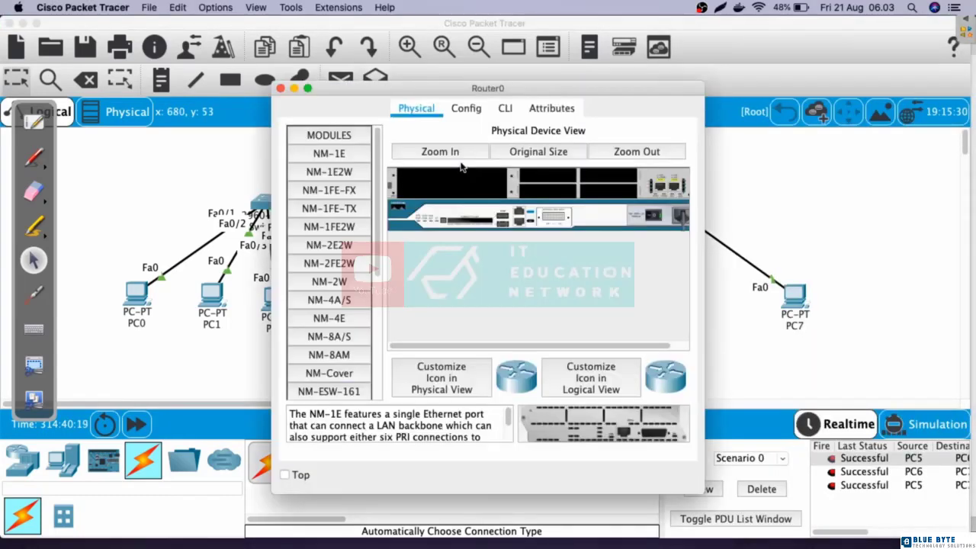
{"action": "left_click", "coordinate": [469, 109]}
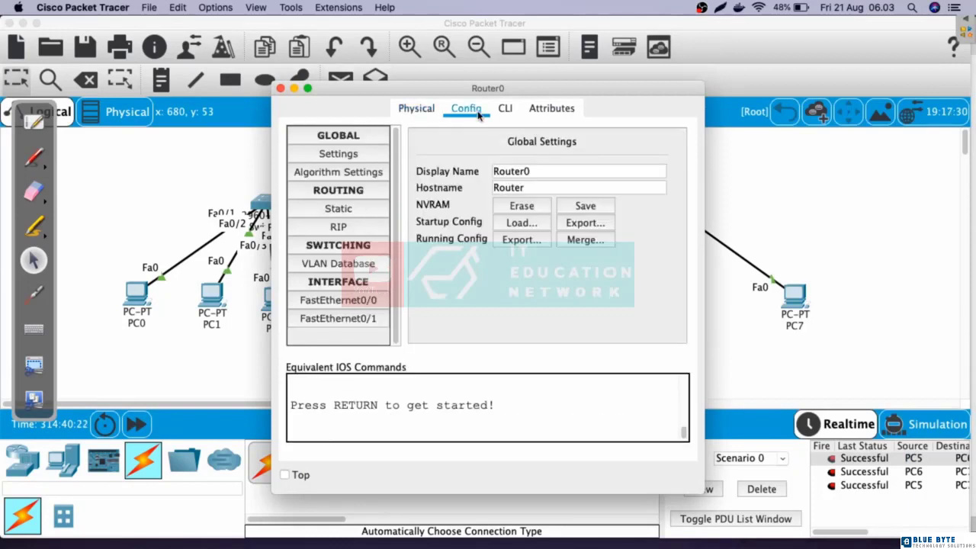
{"action": "left_click", "coordinate": [376, 306]}
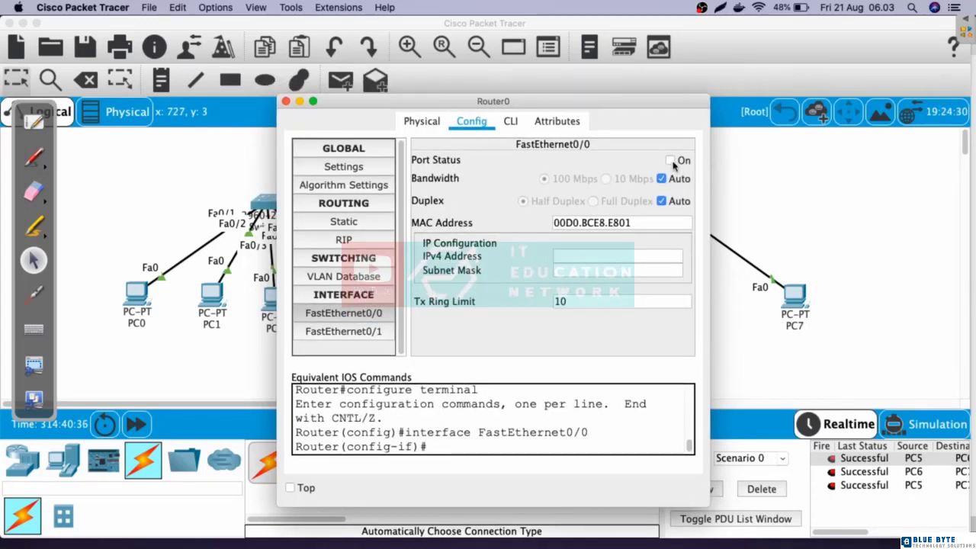
{"action": "left_click_drag", "start_coordinate": [629, 107], "coordinate": [731, 238]}
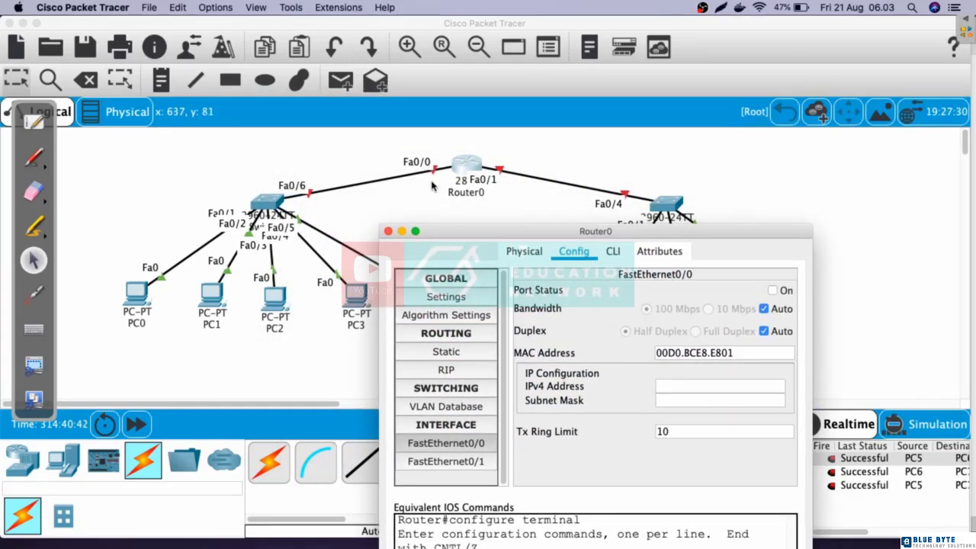
{"action": "left_click", "coordinate": [771, 290]}
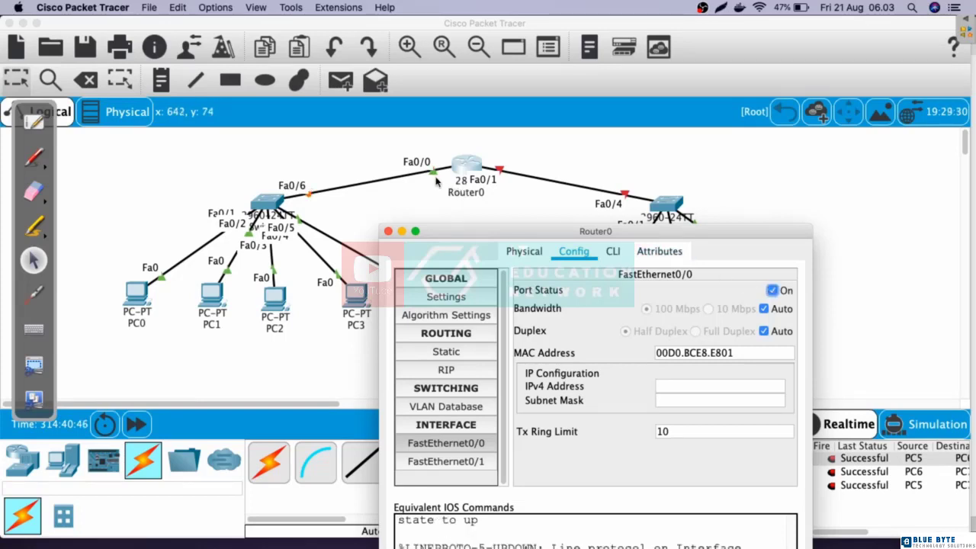
{"action": "left_click", "coordinate": [511, 247]}
{"action": "left_click_drag", "start_coordinate": [511, 246], "coordinate": [568, 173]}
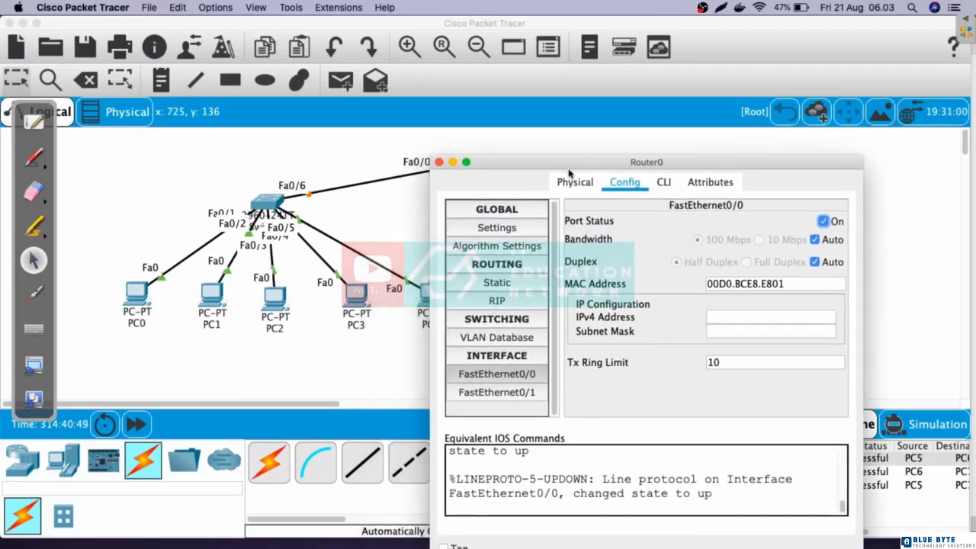
Give FastEthernet0/0 the IP 10.10.10.30 with subnet mask 255.255.255.224.
{"action": "left_click", "coordinate": [715, 316]}
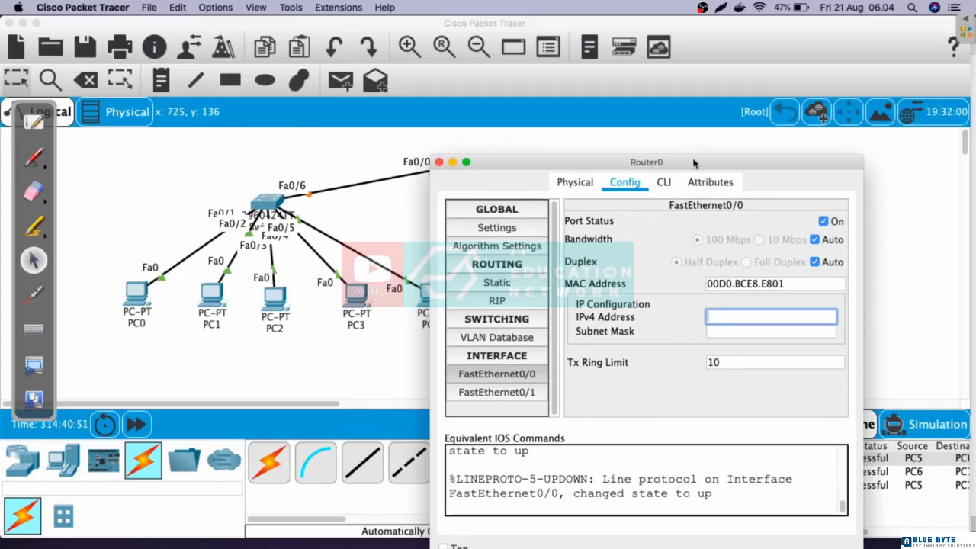
{"action": "type", "text": "10.10.10"}
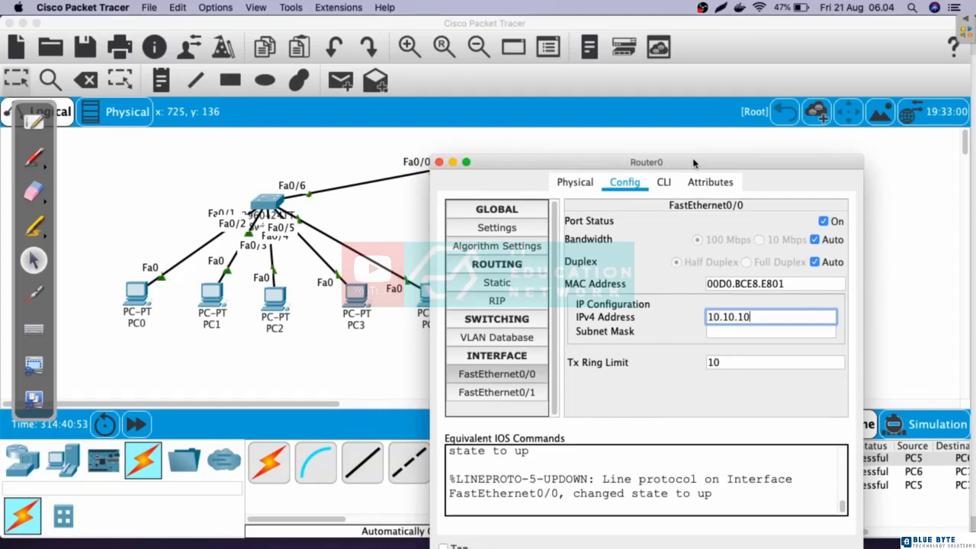
{"action": "type", "text": ".30"}
{"action": "key", "text": "Tab"}
{"action": "type", "text": "25"}
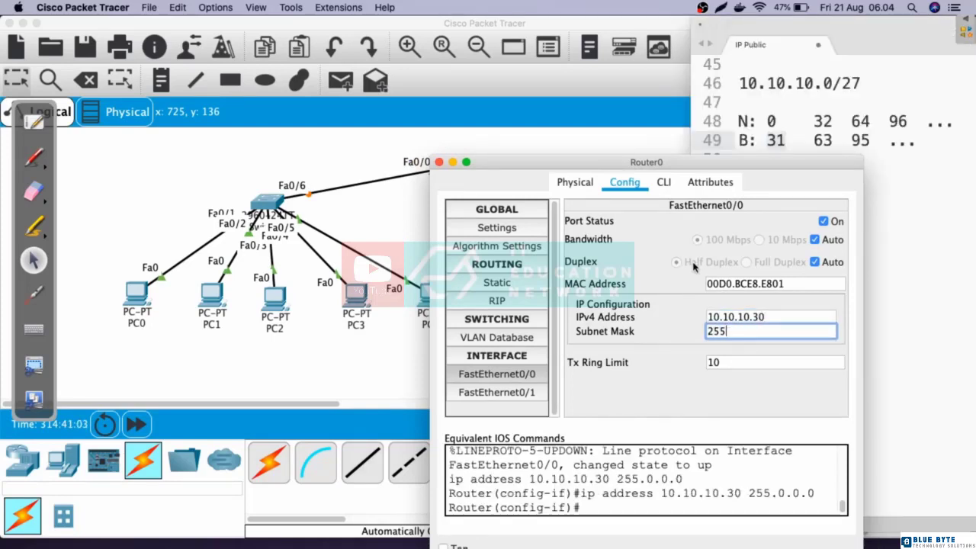
{"action": "type", "text": "5.255.255.224"}
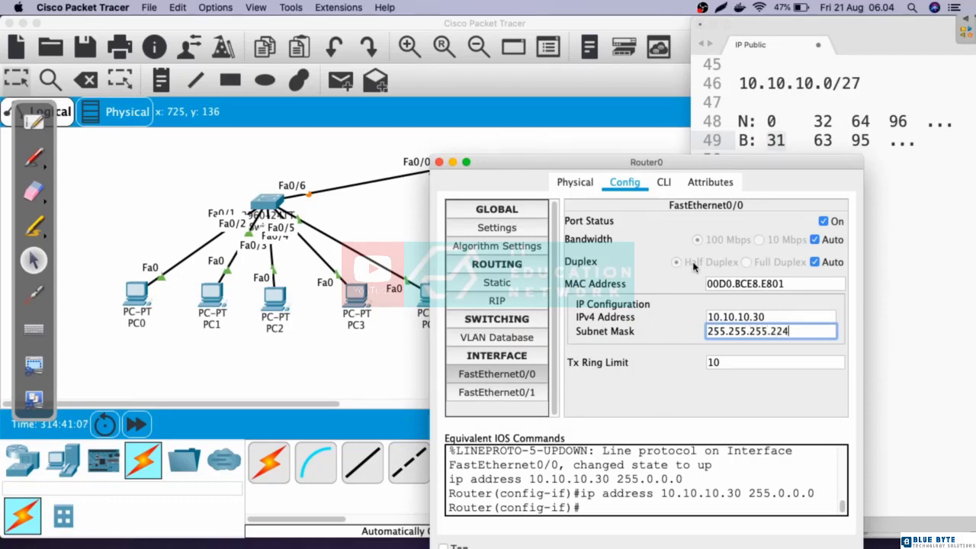
{"action": "left_click", "coordinate": [729, 361]}
{"action": "key", "text": "Return"}
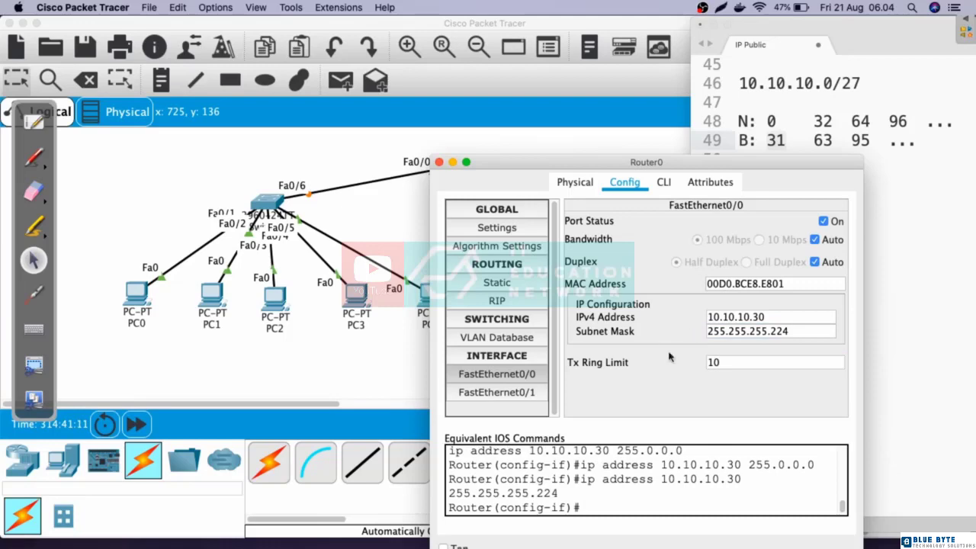
Drag Router0's settings window left to reveal Router0, Switch1 and PC5.
{"action": "left_click_drag", "start_coordinate": [610, 161], "coordinate": [691, 169]}
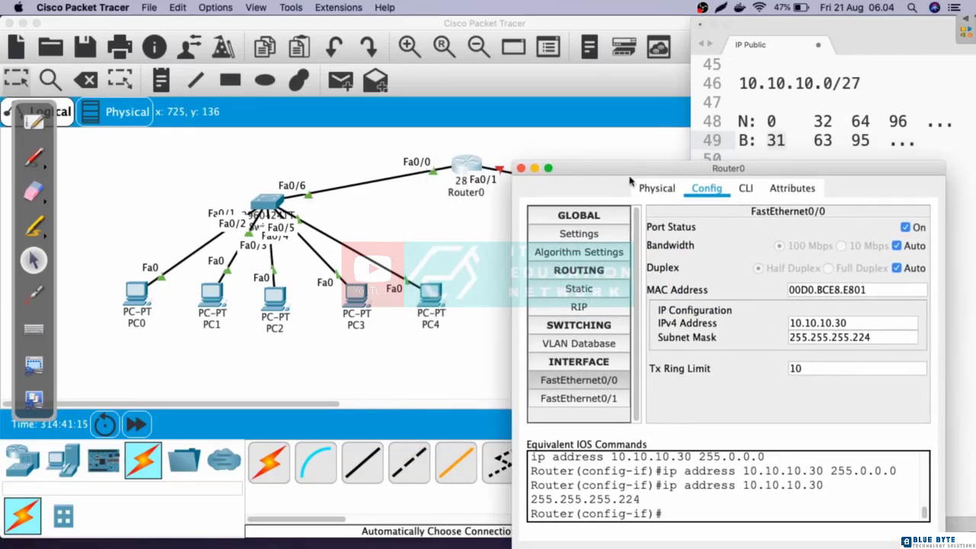
{"action": "left_click_drag", "start_coordinate": [632, 174], "coordinate": [660, 158]}
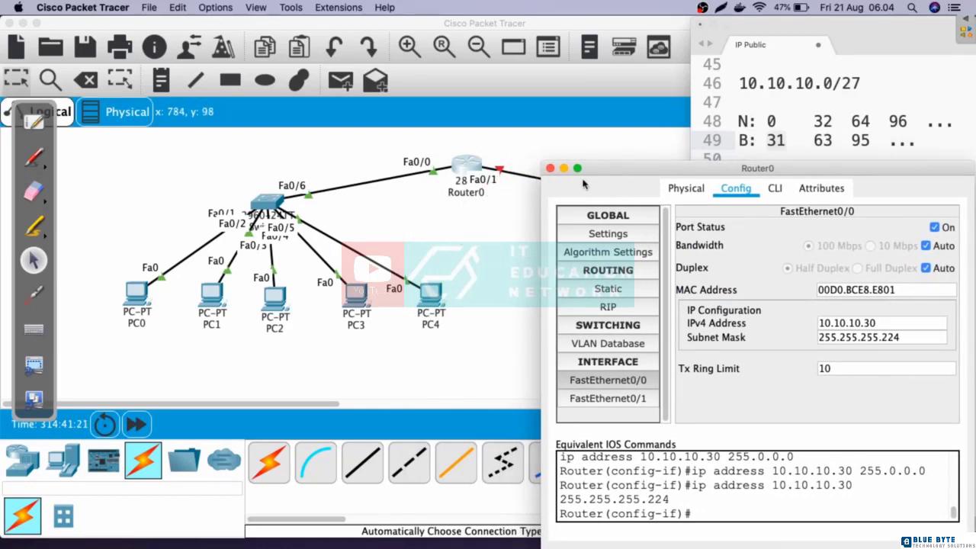
{"action": "left_click_drag", "start_coordinate": [606, 174], "coordinate": [196, 220]}
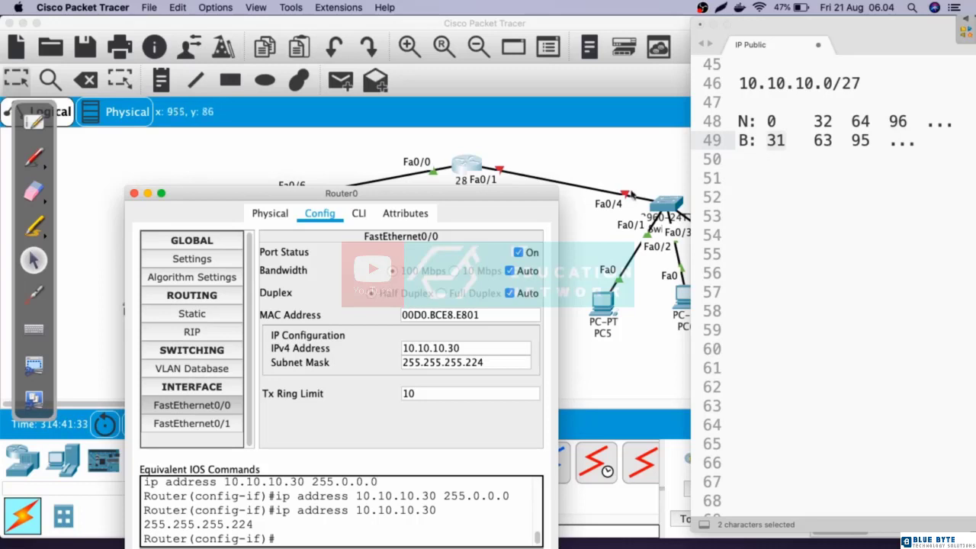
Enable FastEthernet0/1 and address it 10.10.10.62 with mask 255.255.255.224.
{"action": "left_click", "coordinate": [192, 424]}
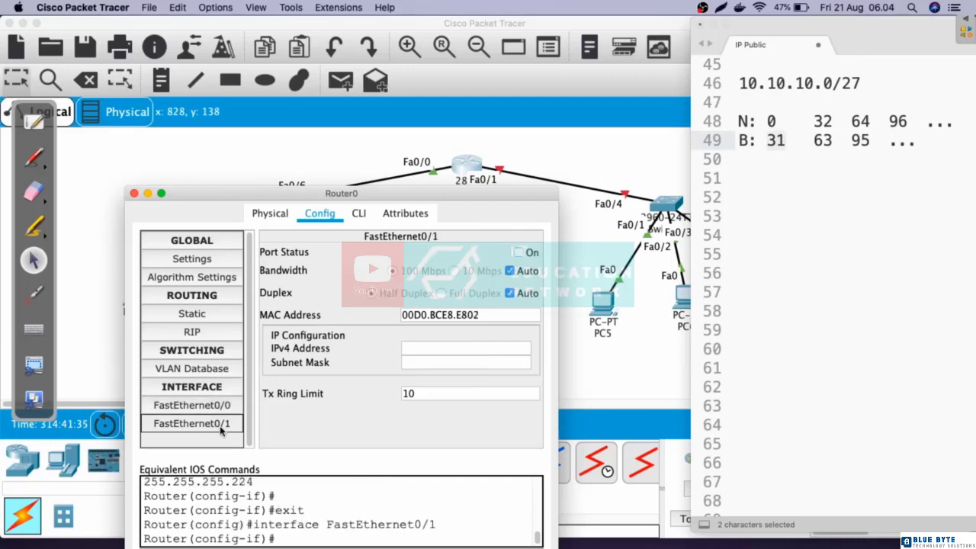
{"action": "left_click", "coordinate": [518, 253]}
{"action": "left_click", "coordinate": [456, 347]}
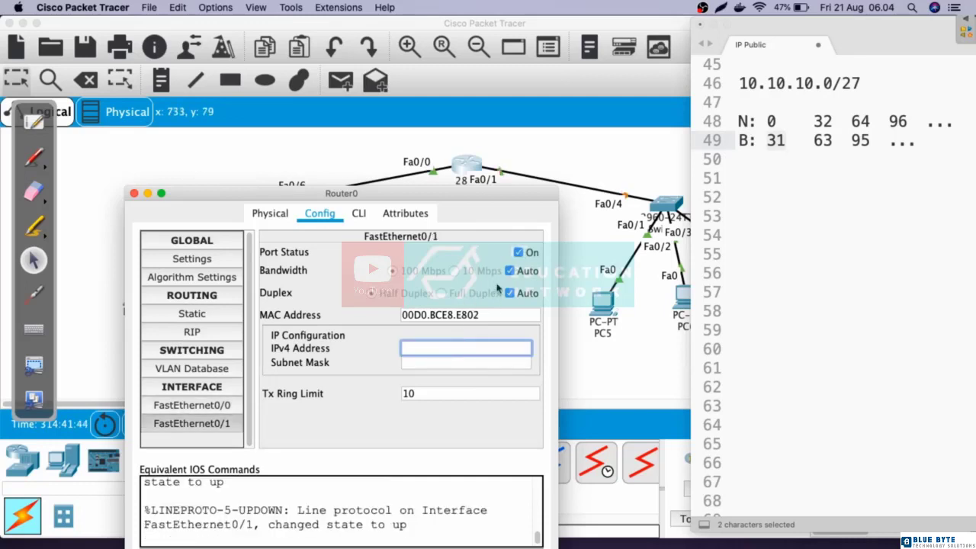
{"action": "type", "text": "10.10.10.62"}
{"action": "key", "text": "Tab"}
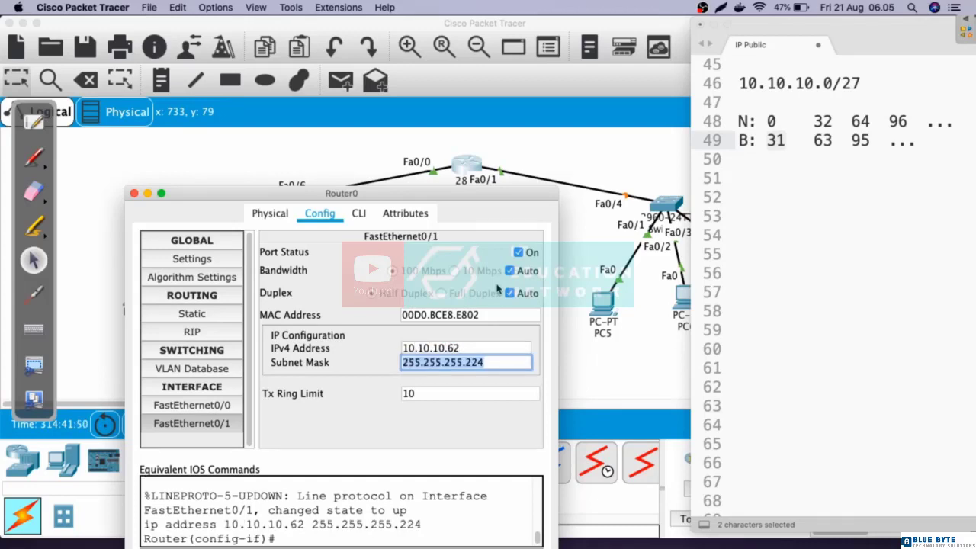
{"action": "left_click", "coordinate": [493, 362]}
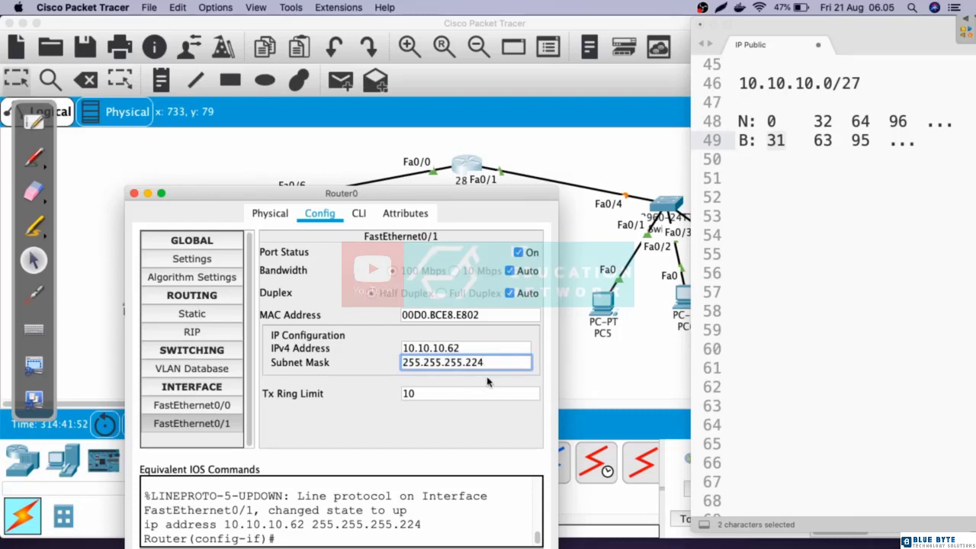
{"action": "left_click", "coordinate": [485, 391]}
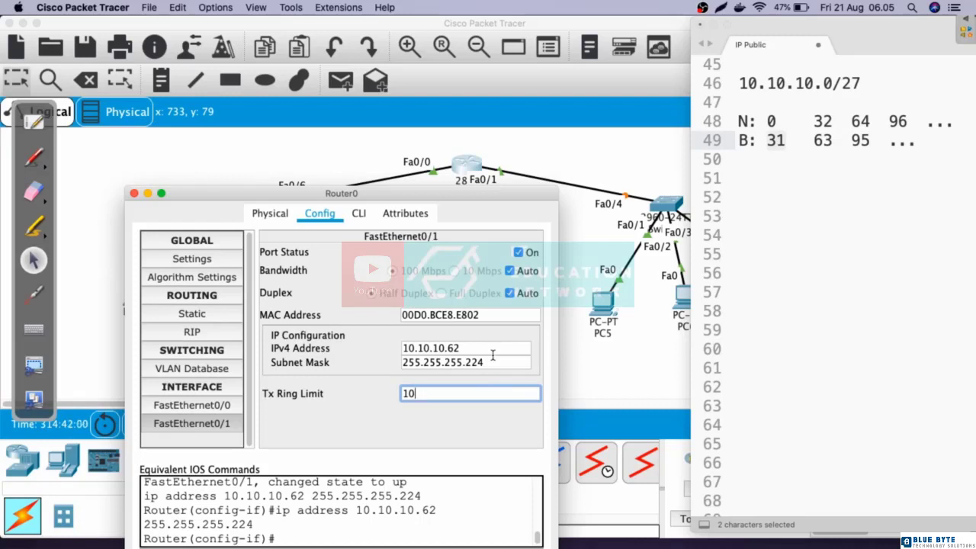
{"action": "left_click_drag", "start_coordinate": [468, 200], "coordinate": [470, 225]}
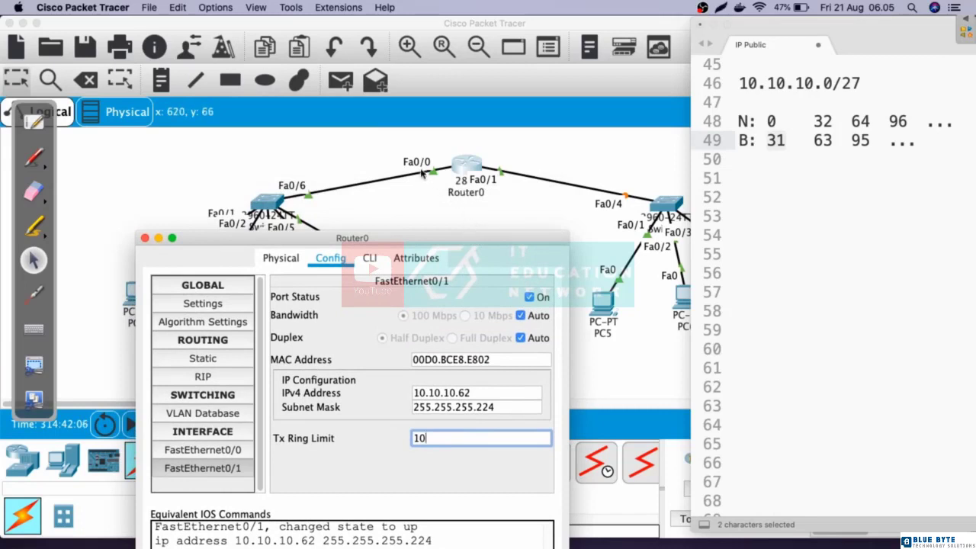
Recheck FastEthernet0/0's 10.10.10.30 and FastEthernet0/1's 10.10.10.62 addresses.
{"action": "left_click", "coordinate": [205, 450]}
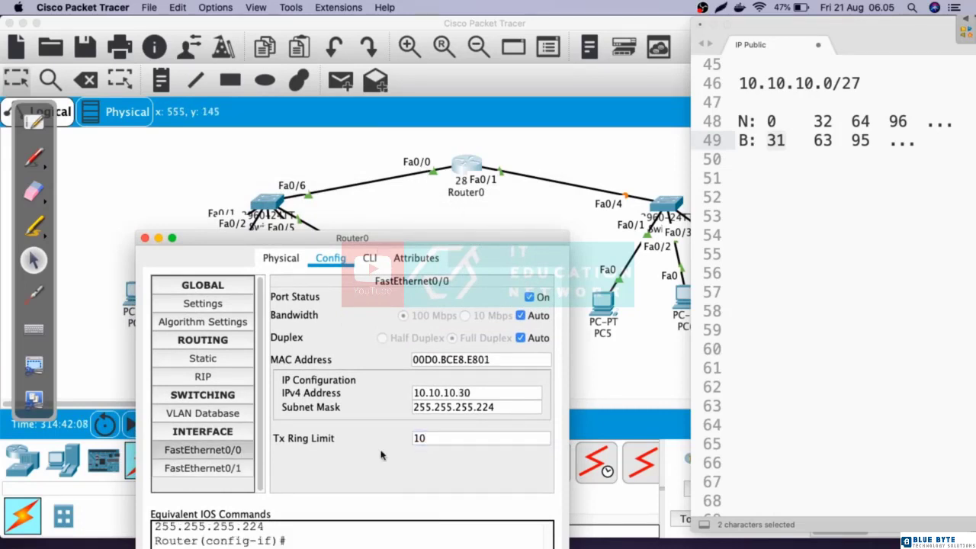
{"action": "left_click_drag", "start_coordinate": [479, 394], "coordinate": [447, 392]}
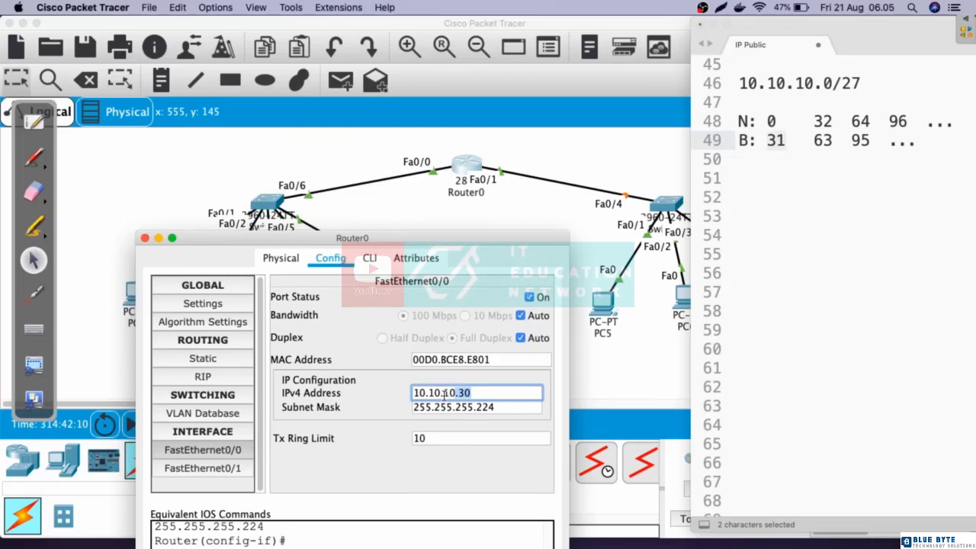
{"action": "left_click", "coordinate": [243, 469]}
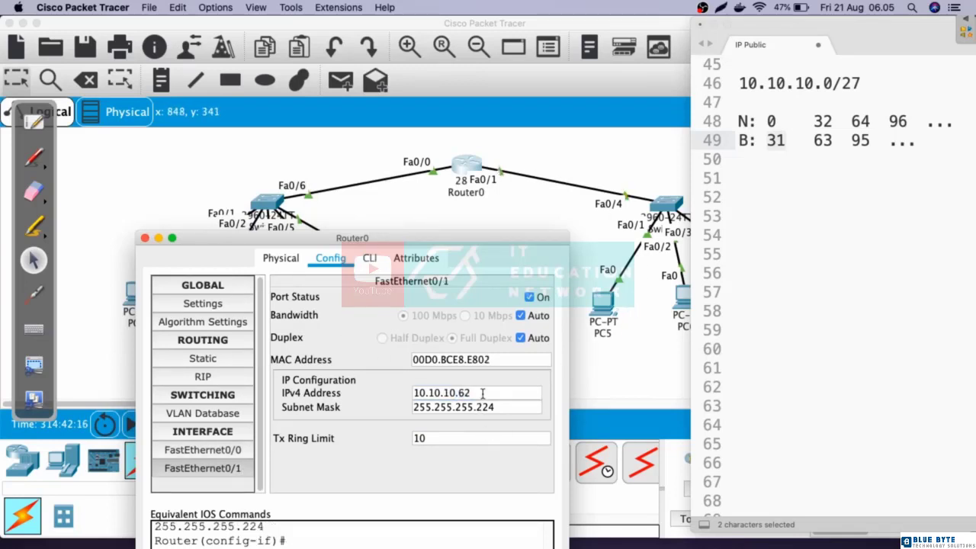
{"action": "left_click_drag", "start_coordinate": [482, 392], "coordinate": [421, 393]}
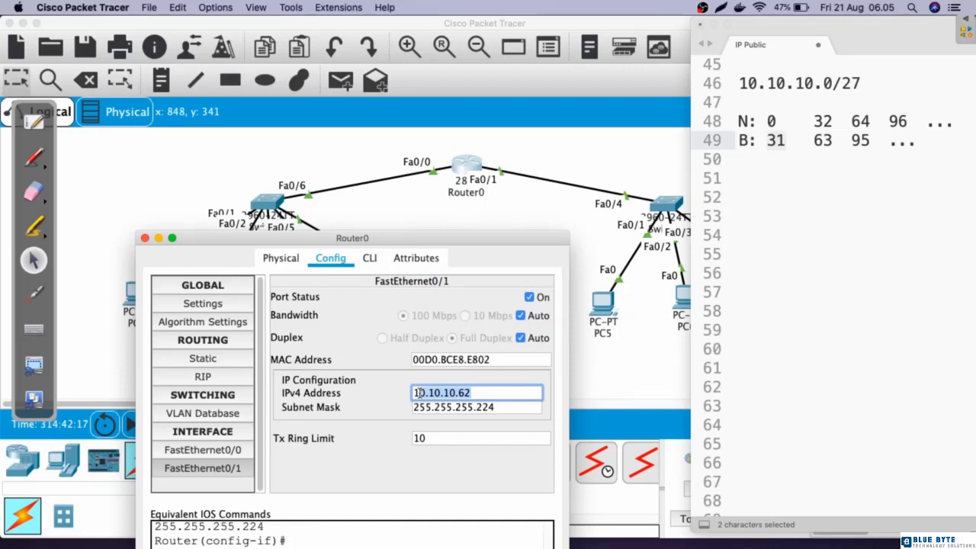
Enter 10.10.10.30 as PC0's default gateway and copy it.
{"action": "left_click", "coordinate": [466, 211]}
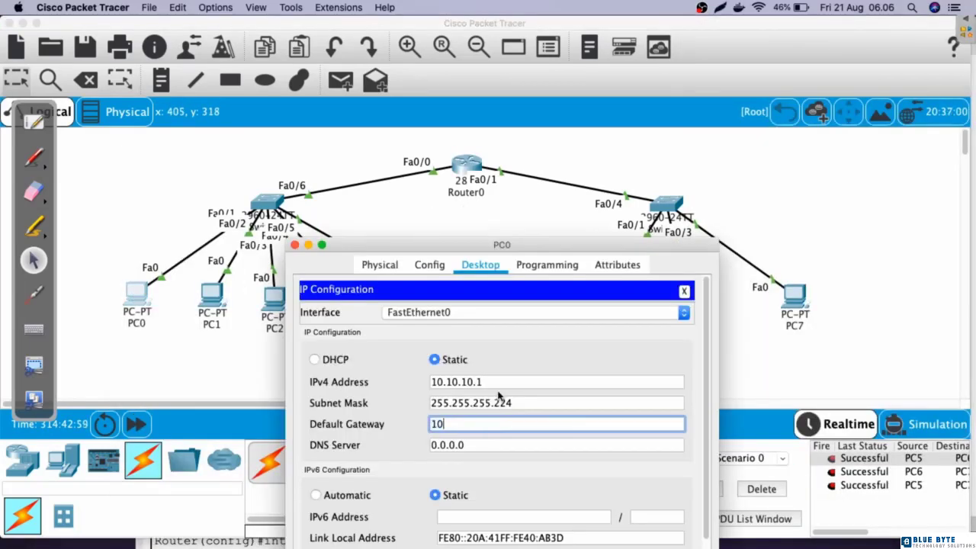
{"action": "type", "text": ".10.10.30"}
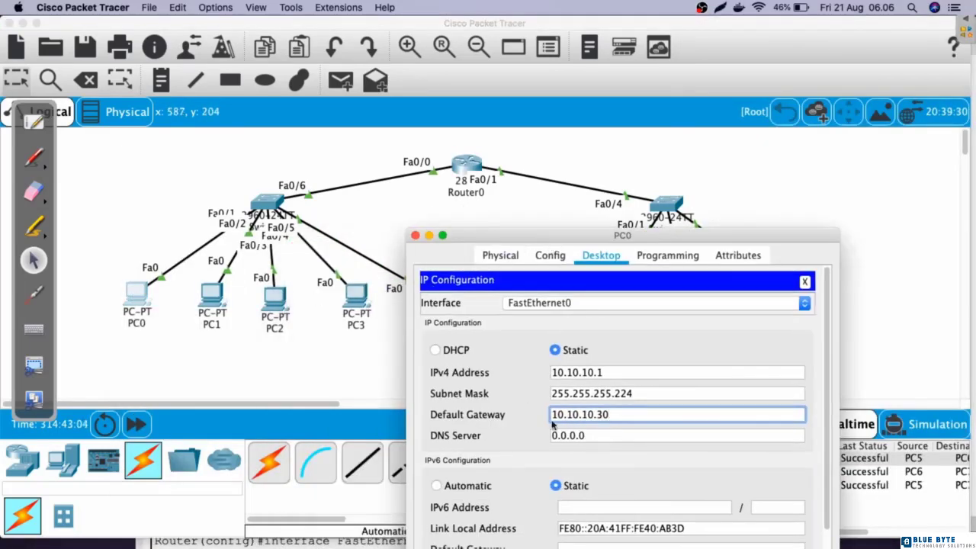
{"action": "right_click", "coordinate": [553, 412]}
{"action": "left_click", "coordinate": [590, 466]}
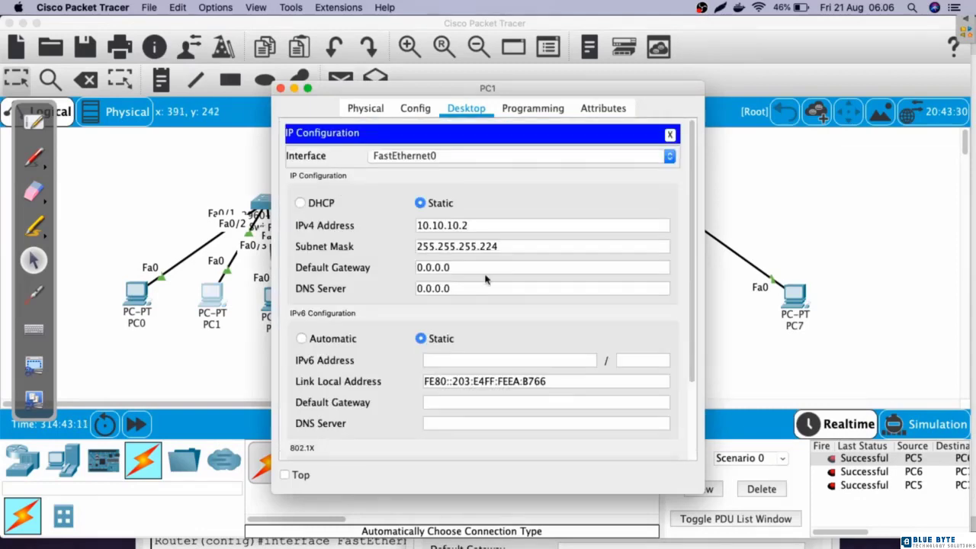
Paste the 10.10.10.30 gateway into PC1 and PC2, and start on PC3.
{"action": "right_click", "coordinate": [457, 271]}
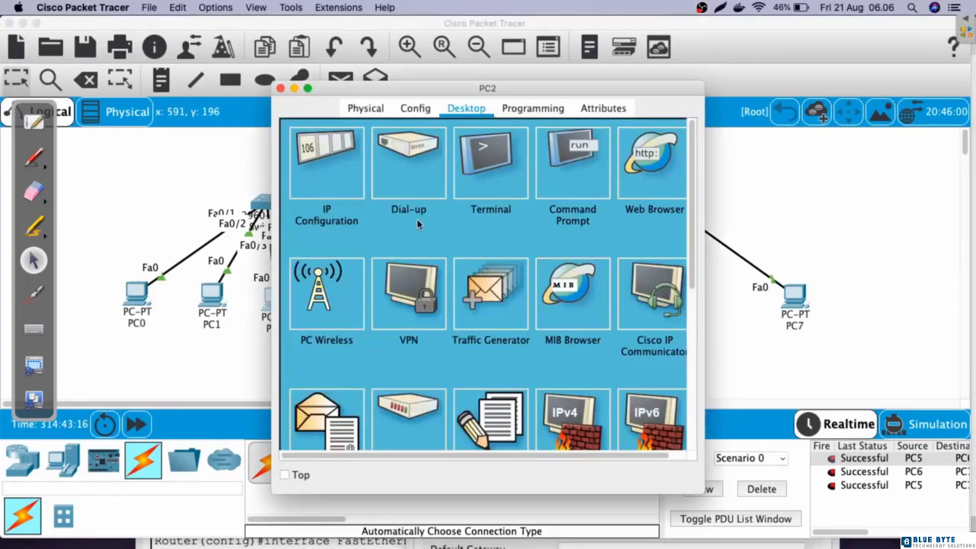
{"action": "left_click", "coordinate": [326, 164]}
{"action": "right_click", "coordinate": [453, 271]}
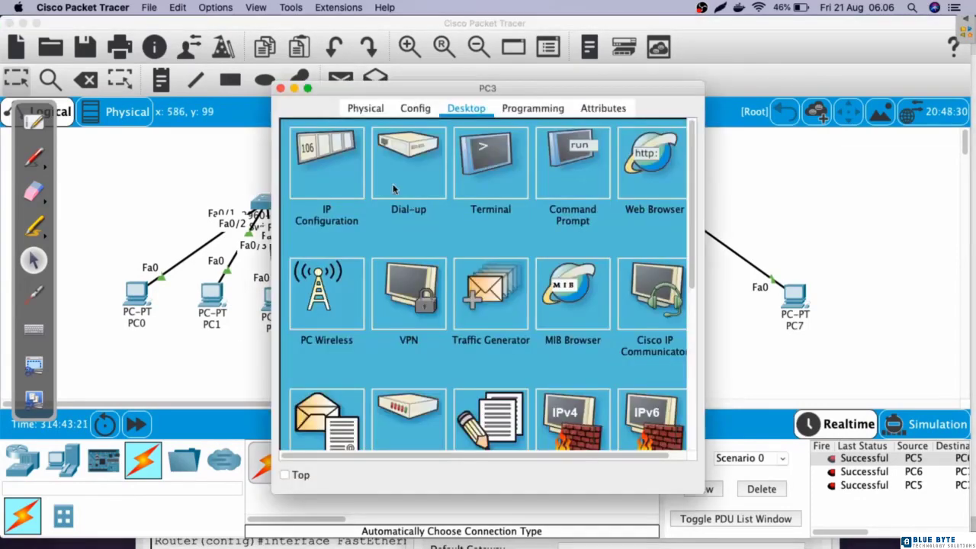
{"action": "left_click", "coordinate": [327, 164]}
{"action": "right_click", "coordinate": [453, 269]}
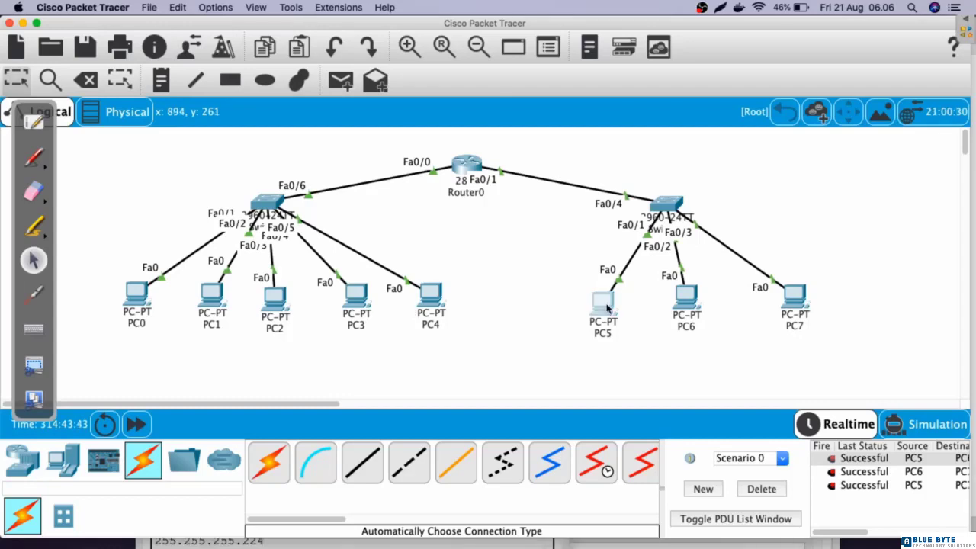
Set PC5's default gateway to 10.10.10.62 in its IP Configuration.
{"action": "left_click", "coordinate": [602, 303]}
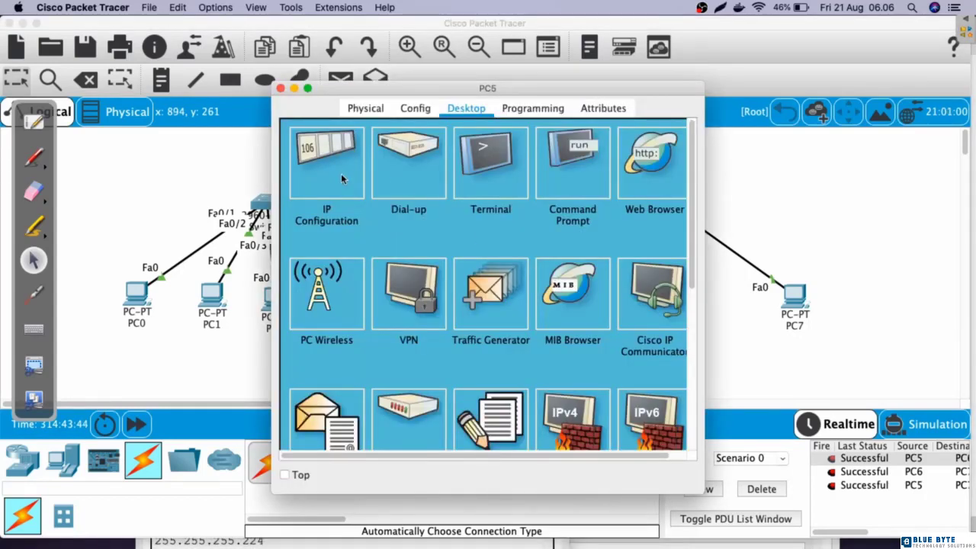
{"action": "left_click", "coordinate": [341, 173]}
{"action": "triple_click", "coordinate": [468, 266]}
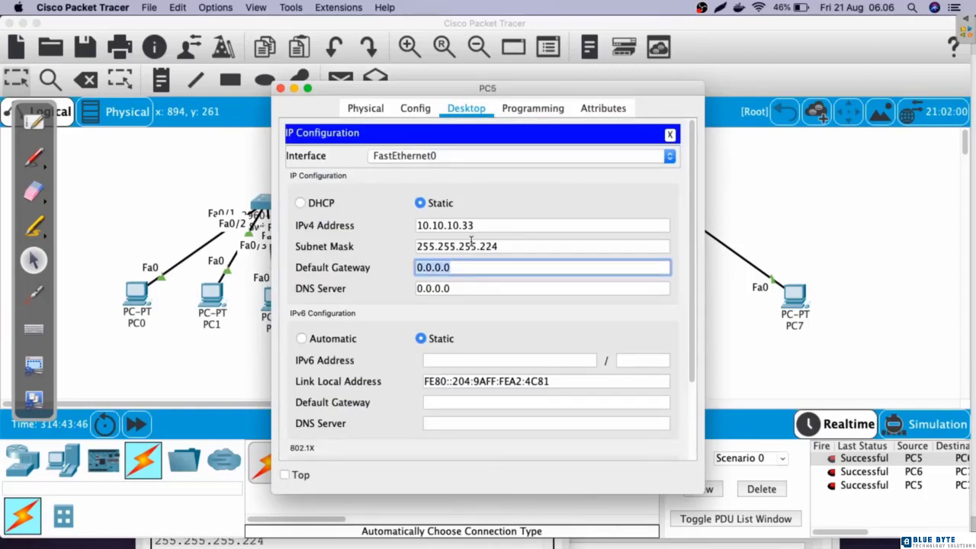
{"action": "type", "text": "10.10"}
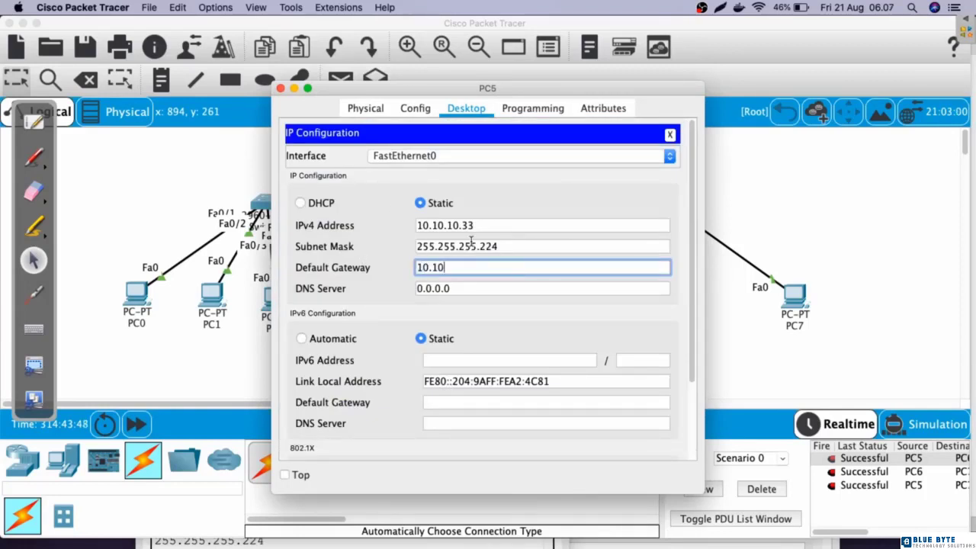
{"action": "type", "text": ".10.62"}
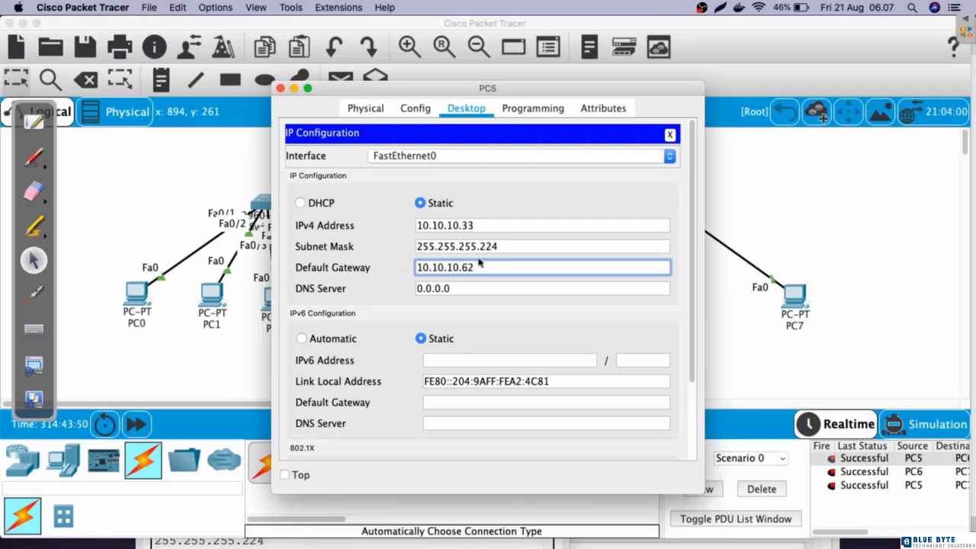
Copy 10.10.10.62 into the PC6 and PC7 default gateway fields, then return to the topology.
{"action": "triple_click", "coordinate": [443, 267]}
{"action": "right_click", "coordinate": [444, 268]}
{"action": "left_click", "coordinate": [467, 324]}
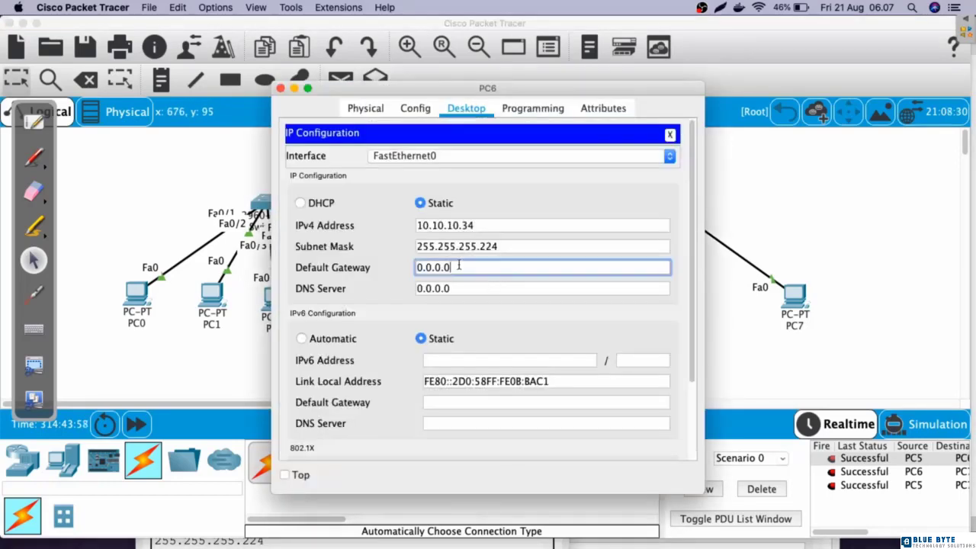
{"action": "right_click", "coordinate": [451, 261]}
{"action": "left_click", "coordinate": [475, 329]}
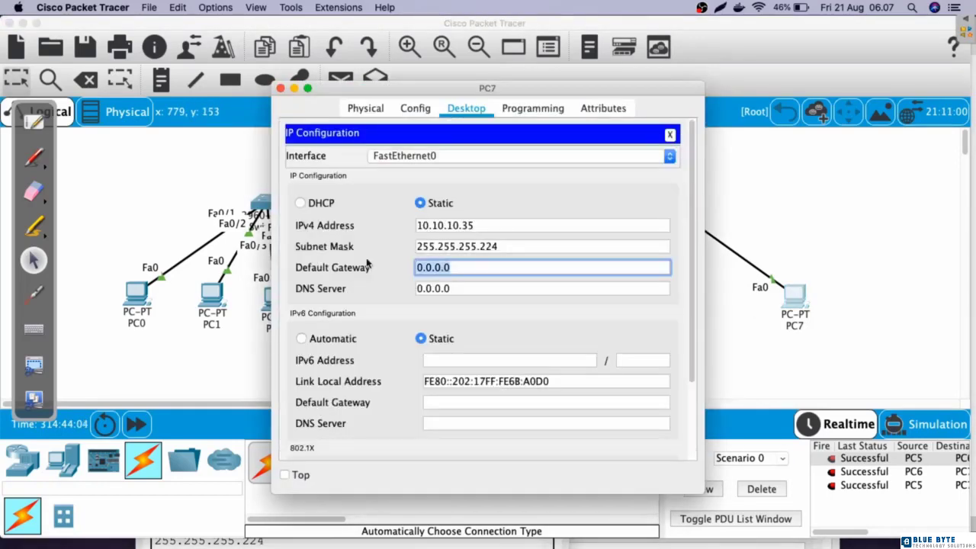
{"action": "right_click", "coordinate": [419, 267]}
{"action": "left_click", "coordinate": [443, 334]}
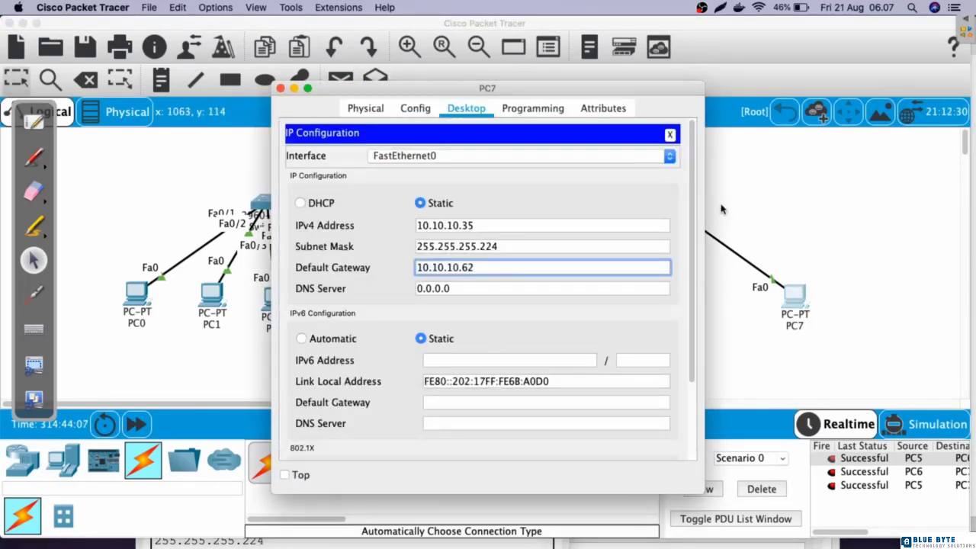
{"action": "left_click", "coordinate": [733, 202]}
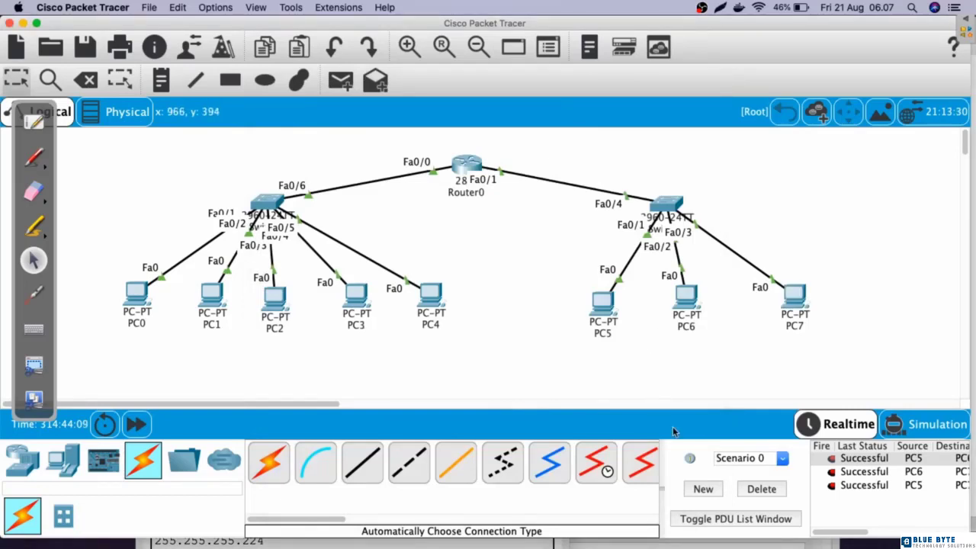
Clear the old PDU results and send a simple PDU from PC4 to PC5 twice until it succeeds.
{"action": "left_click", "coordinate": [746, 493]}
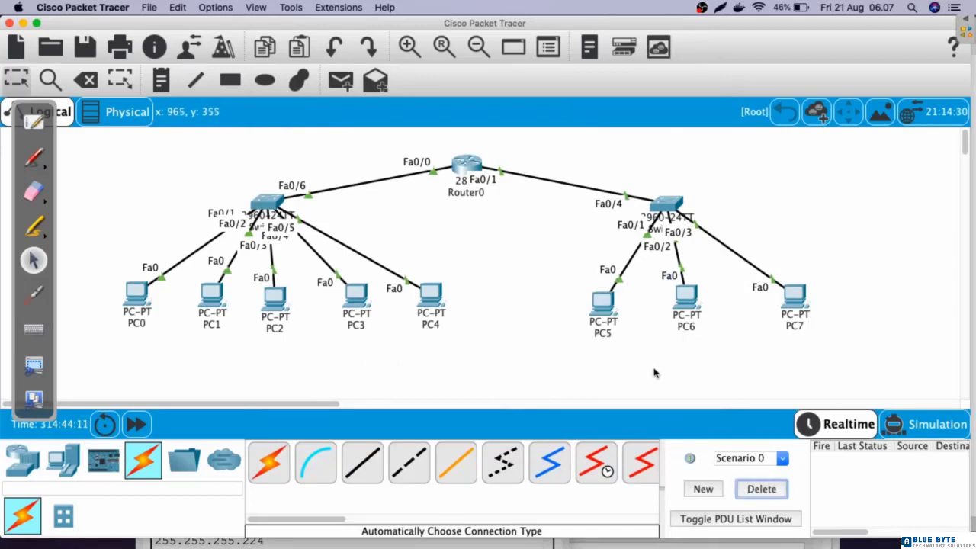
{"action": "left_click", "coordinate": [339, 81]}
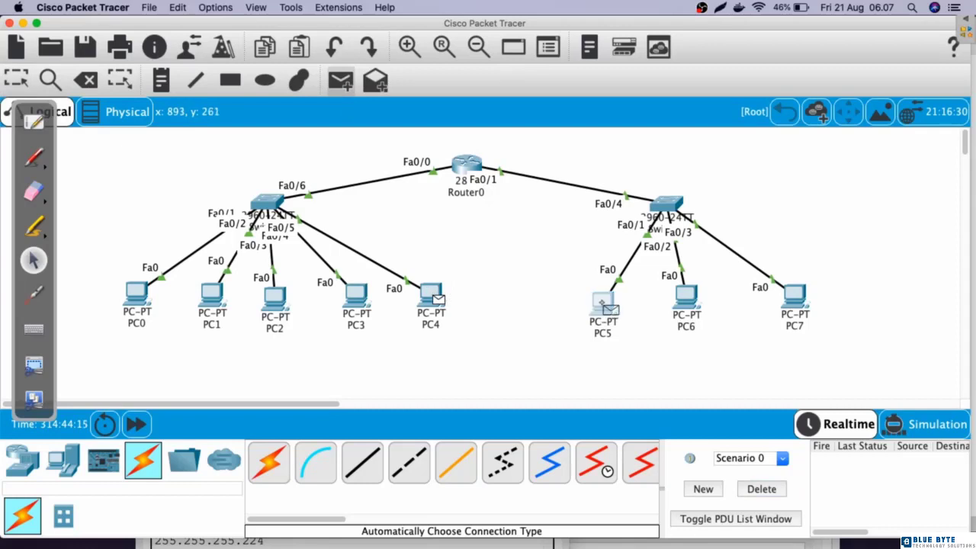
{"action": "left_click", "coordinate": [604, 305]}
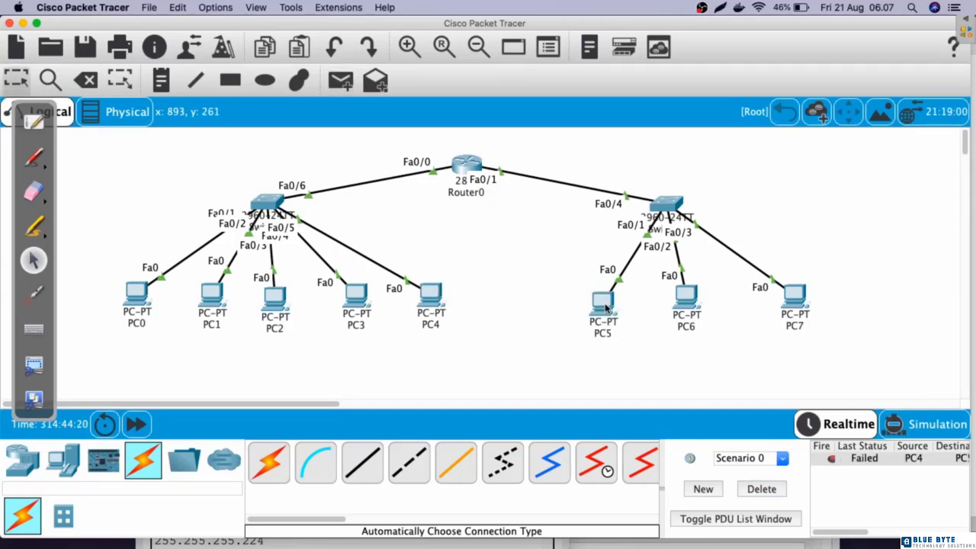
{"action": "left_click", "coordinate": [339, 80]}
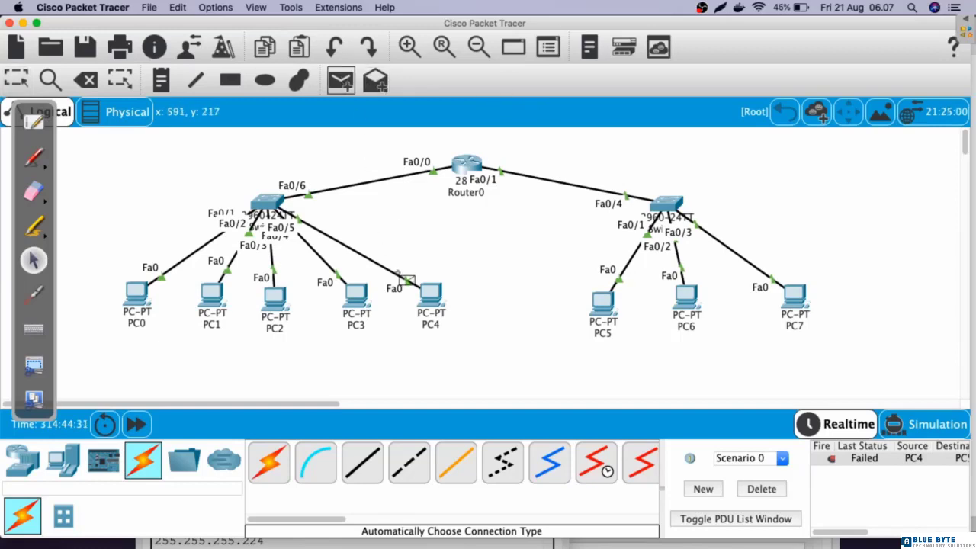
{"action": "left_click", "coordinate": [432, 297]}
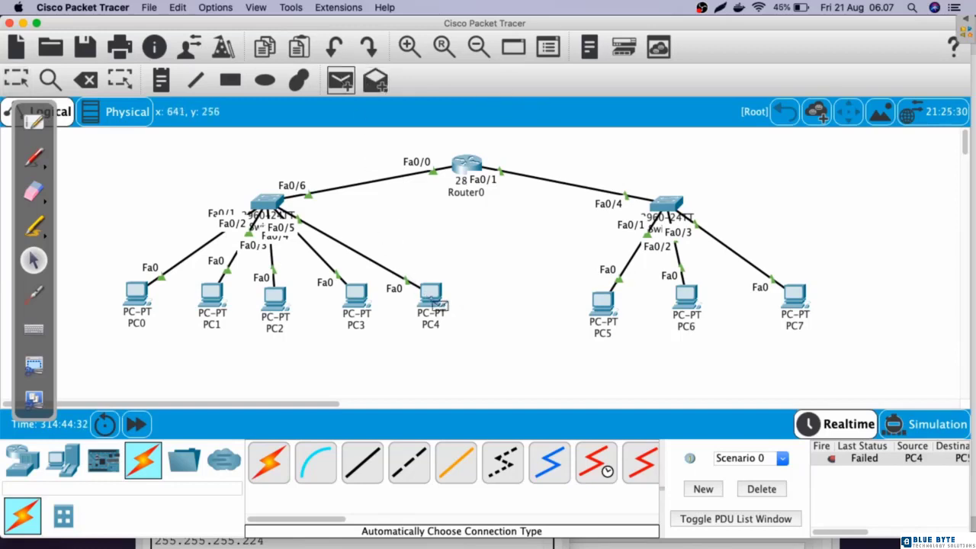
{"action": "left_click", "coordinate": [608, 310]}
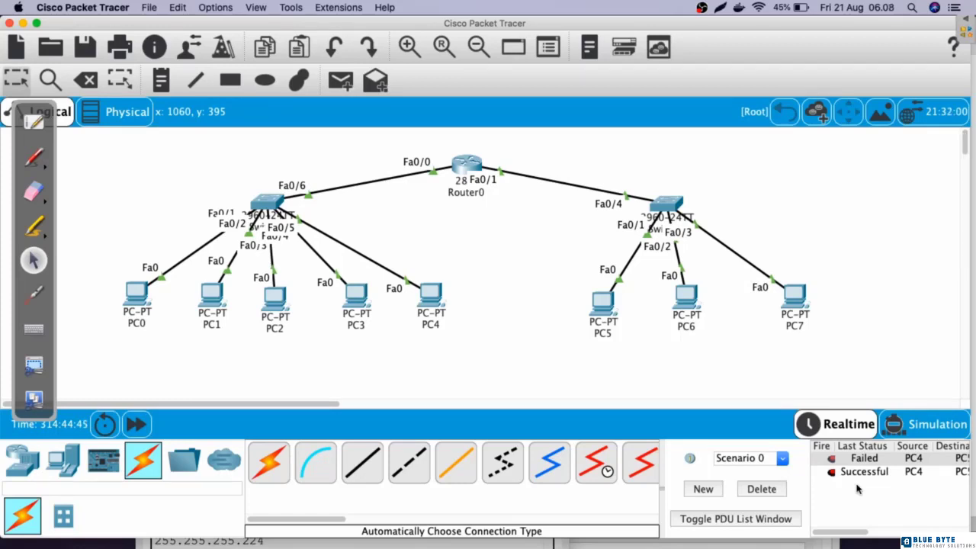
Send a simple PDU from PC2 to PC6 twice, the second attempt succeeding.
{"action": "left_click", "coordinate": [340, 79]}
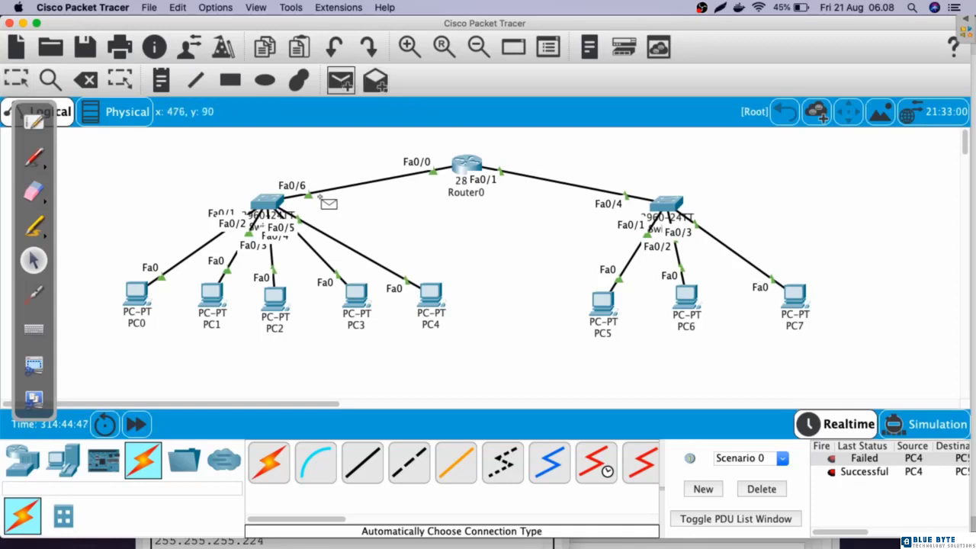
{"action": "left_click", "coordinate": [279, 302]}
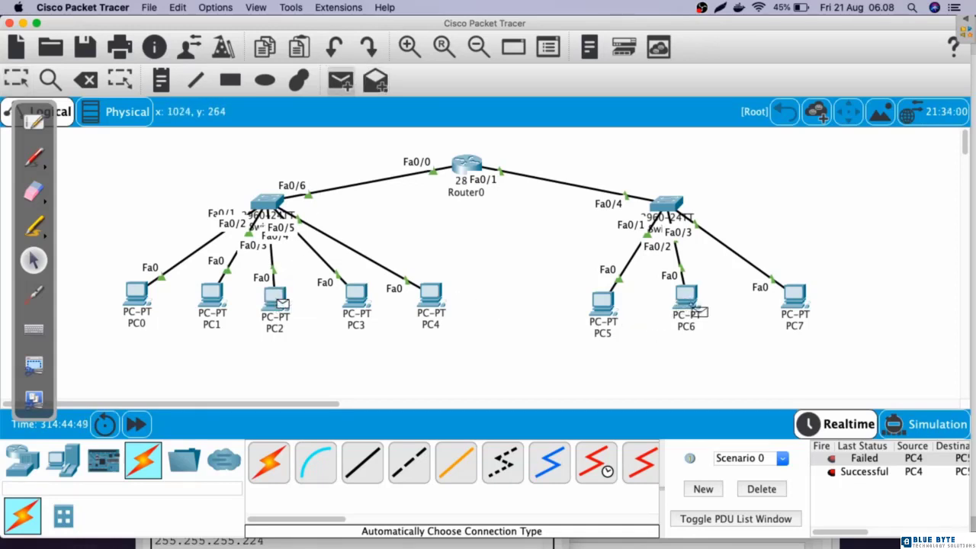
{"action": "left_click", "coordinate": [689, 309]}
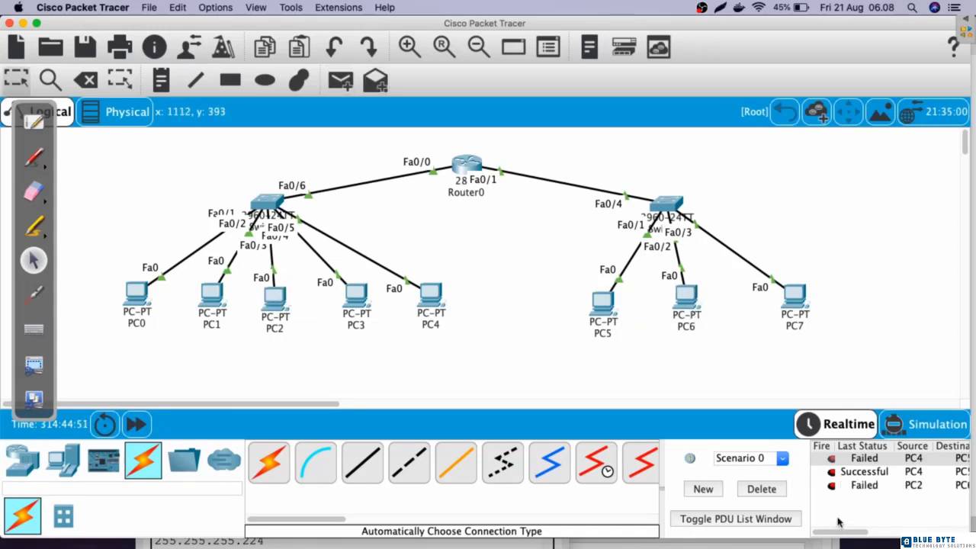
{"action": "left_click", "coordinate": [340, 80]}
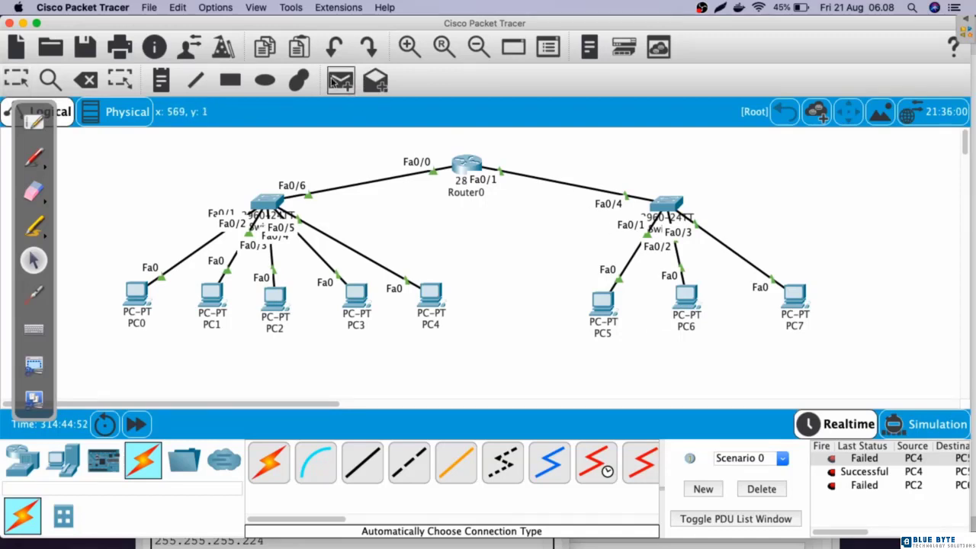
{"action": "left_click", "coordinate": [276, 297]}
{"action": "left_click", "coordinate": [687, 299]}
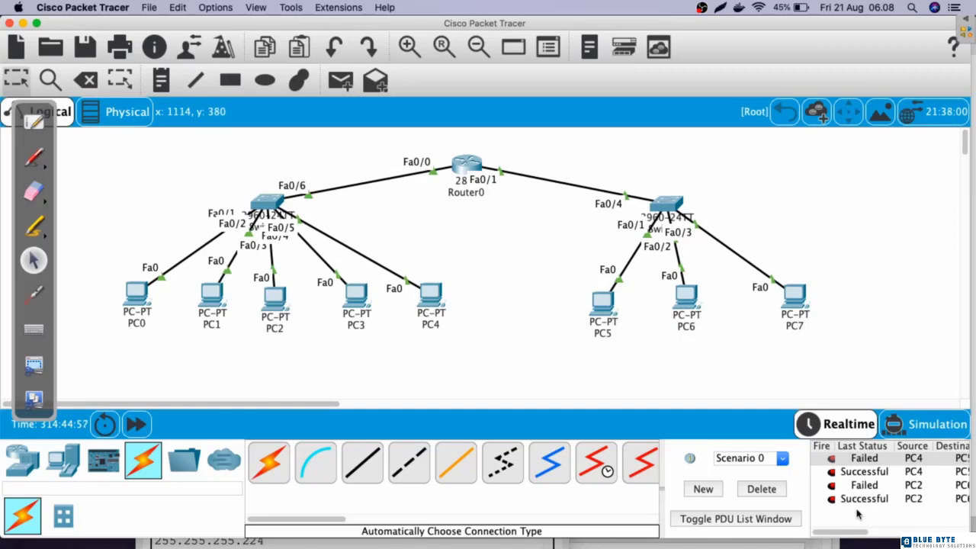
Send a simple PDU from PC0 to PC7 twice and check the Successful result.
{"action": "left_click", "coordinate": [340, 79]}
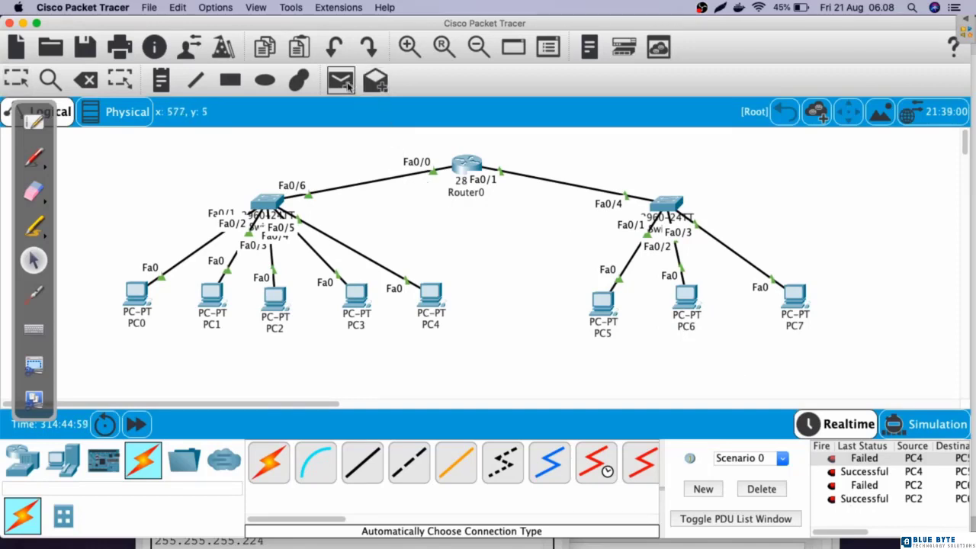
{"action": "left_click", "coordinate": [138, 292]}
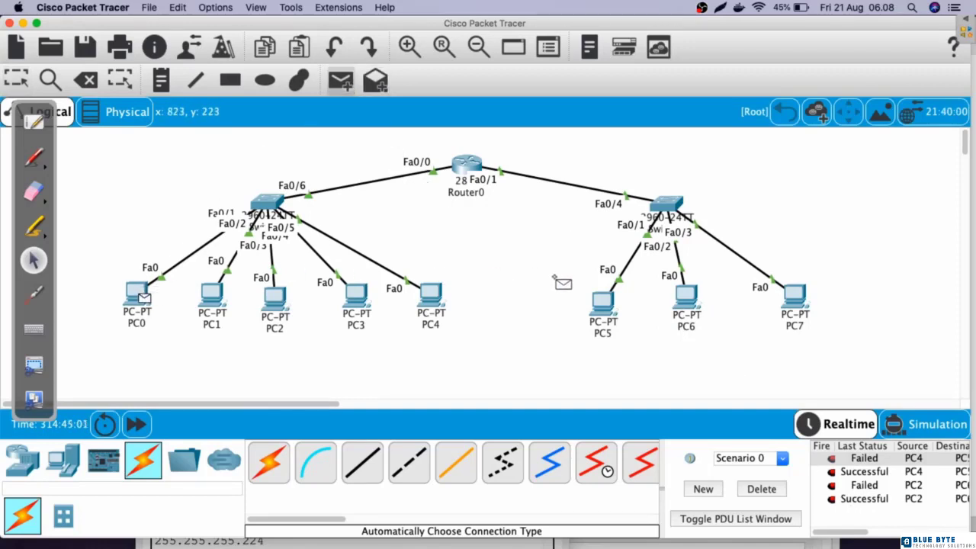
{"action": "left_click", "coordinate": [794, 298]}
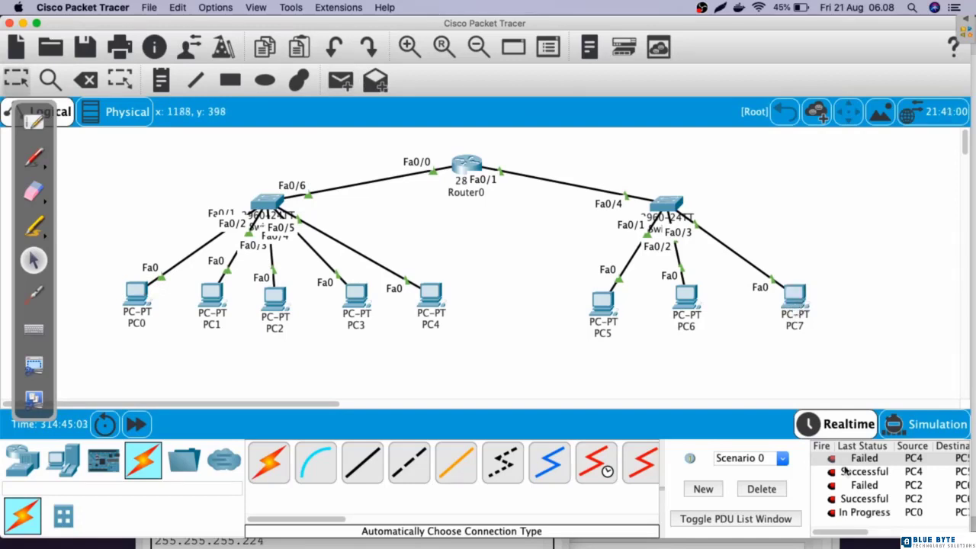
{"action": "left_click", "coordinate": [340, 79]}
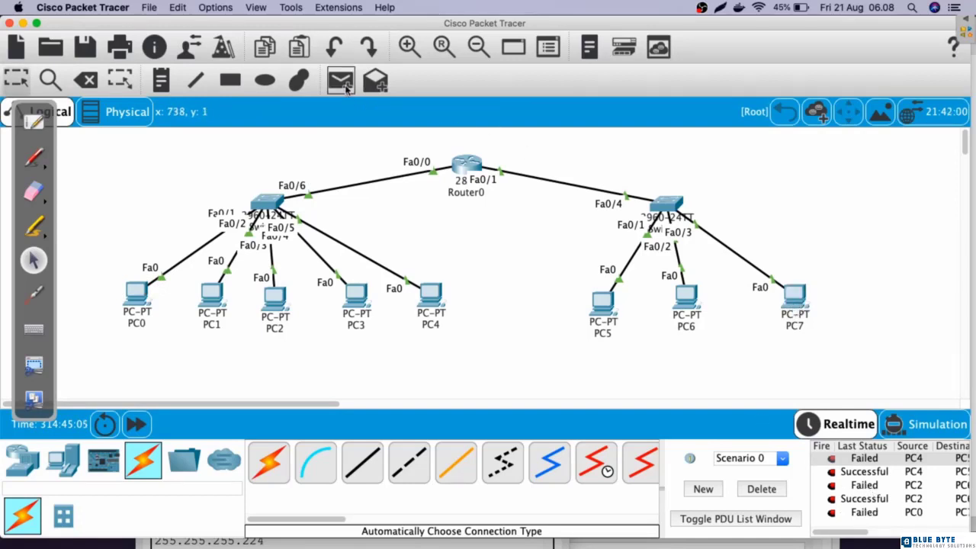
{"action": "left_click", "coordinate": [139, 300]}
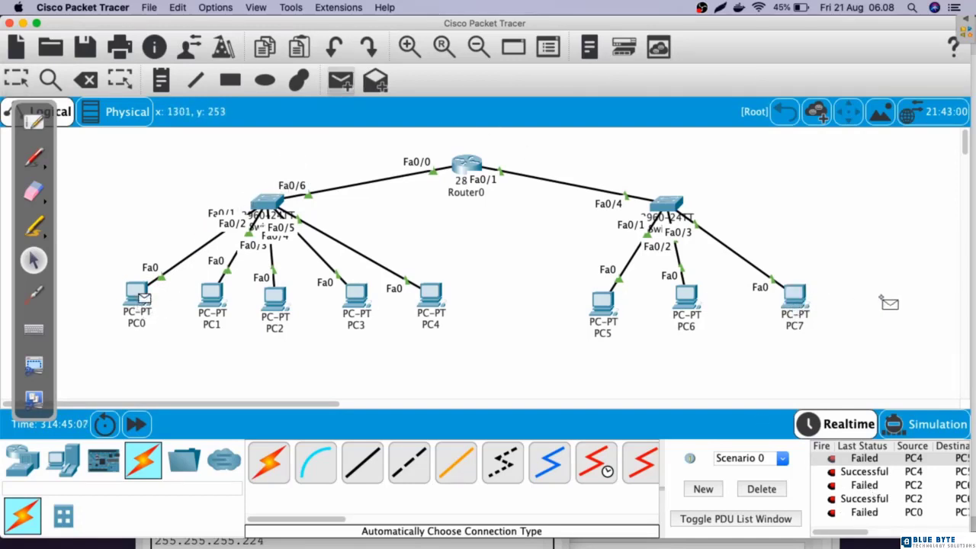
{"action": "left_click", "coordinate": [795, 303]}
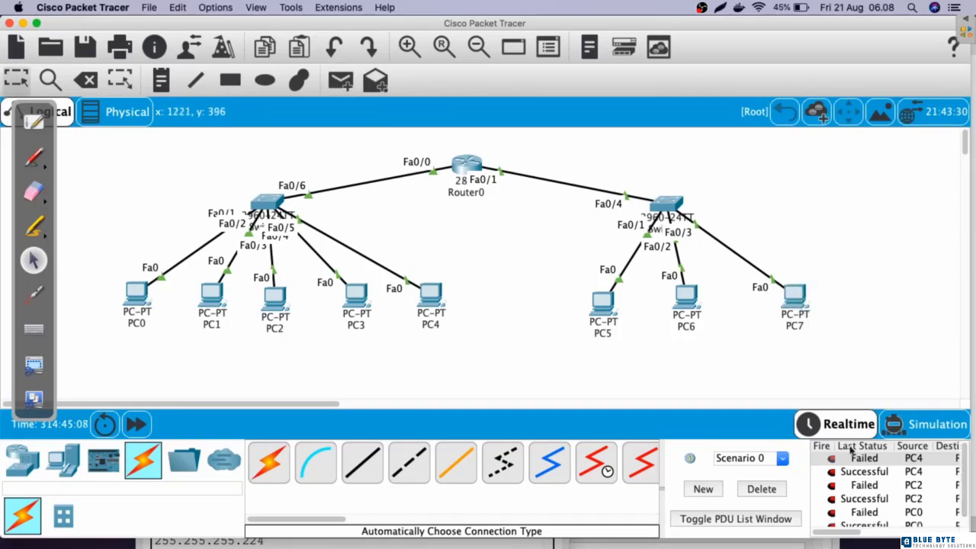
{"action": "left_click", "coordinate": [876, 521]}
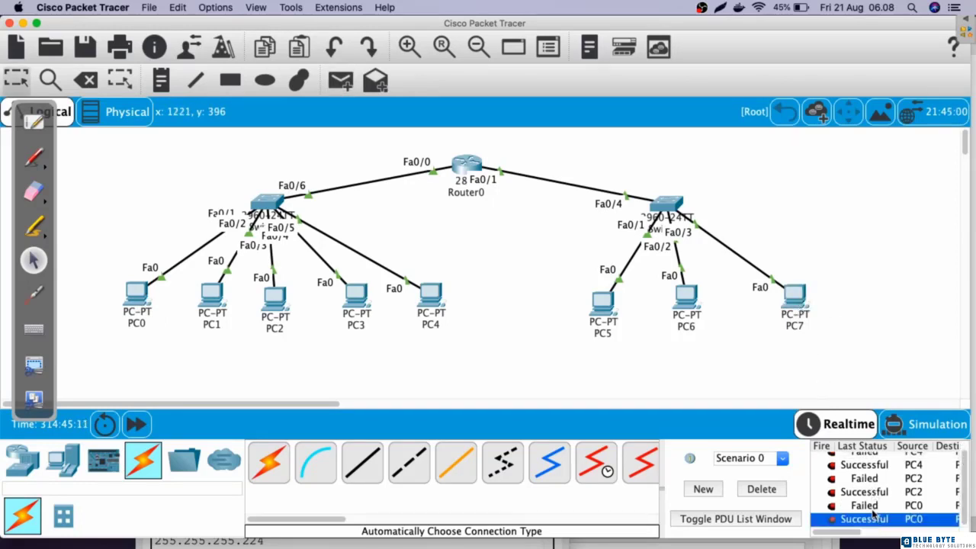